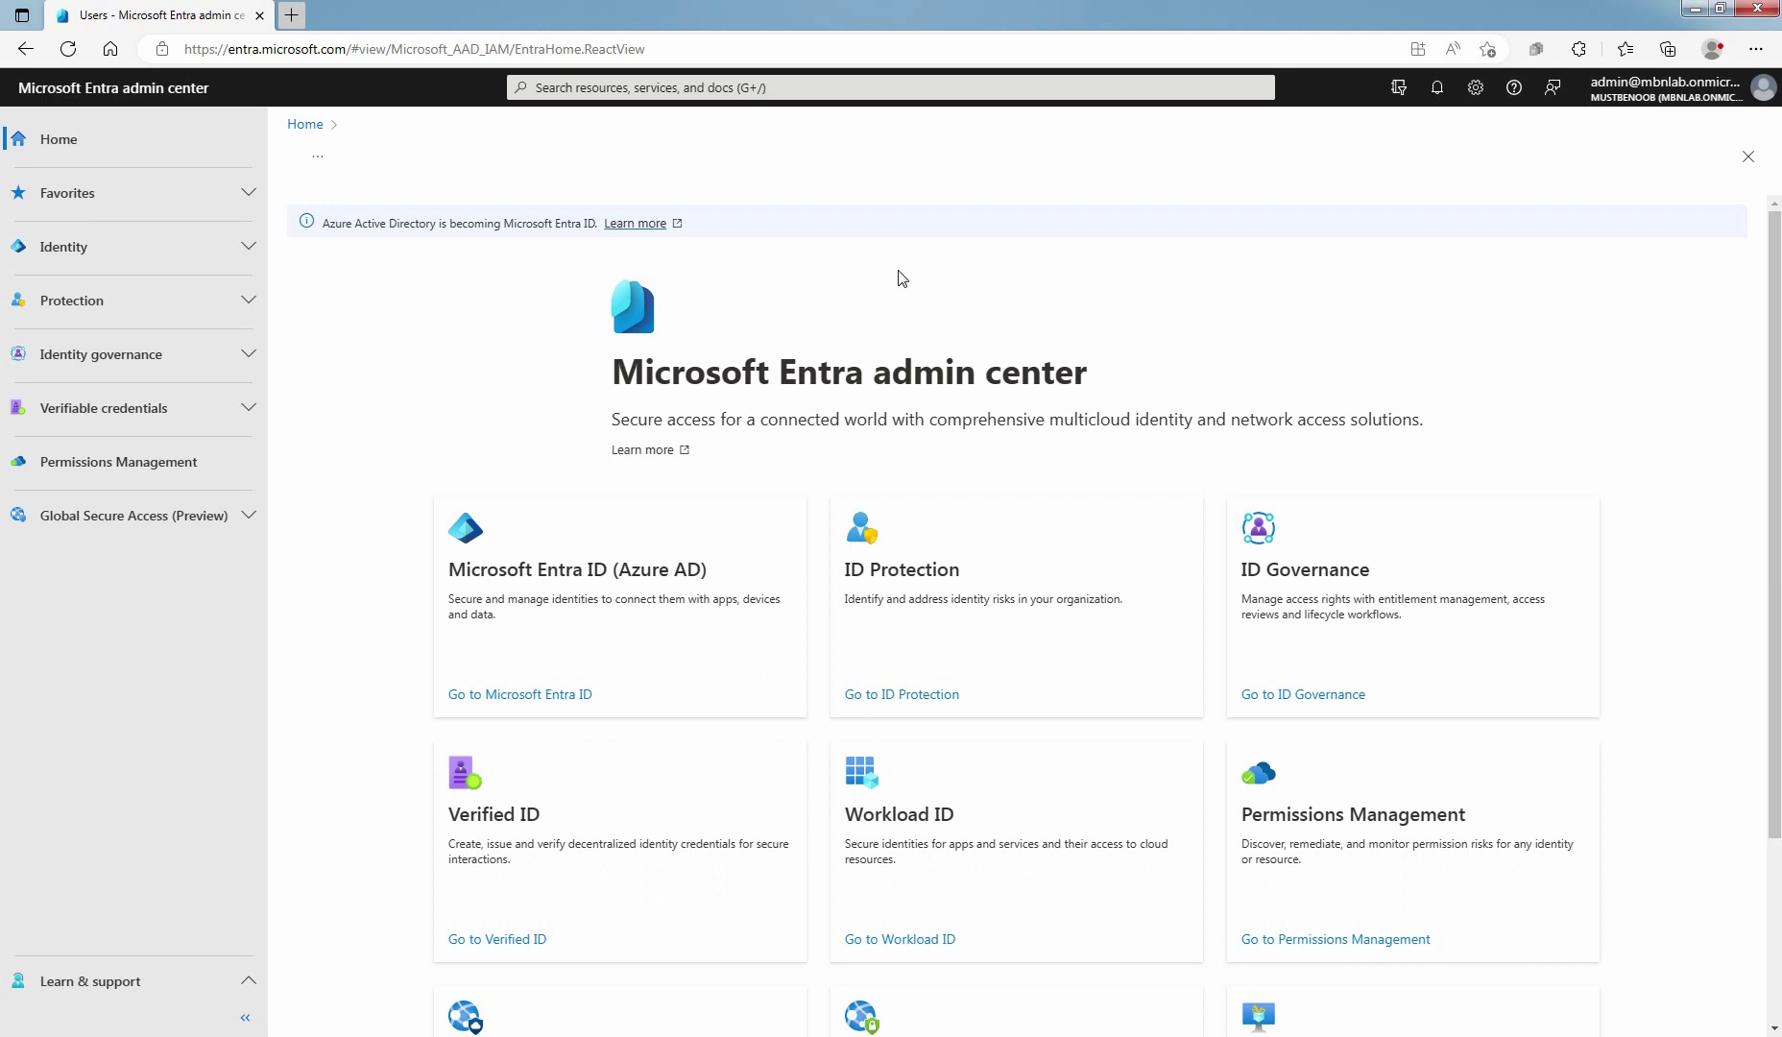
Open the Create new user form from Microsoft Entra ID's All users page
click(530, 696)
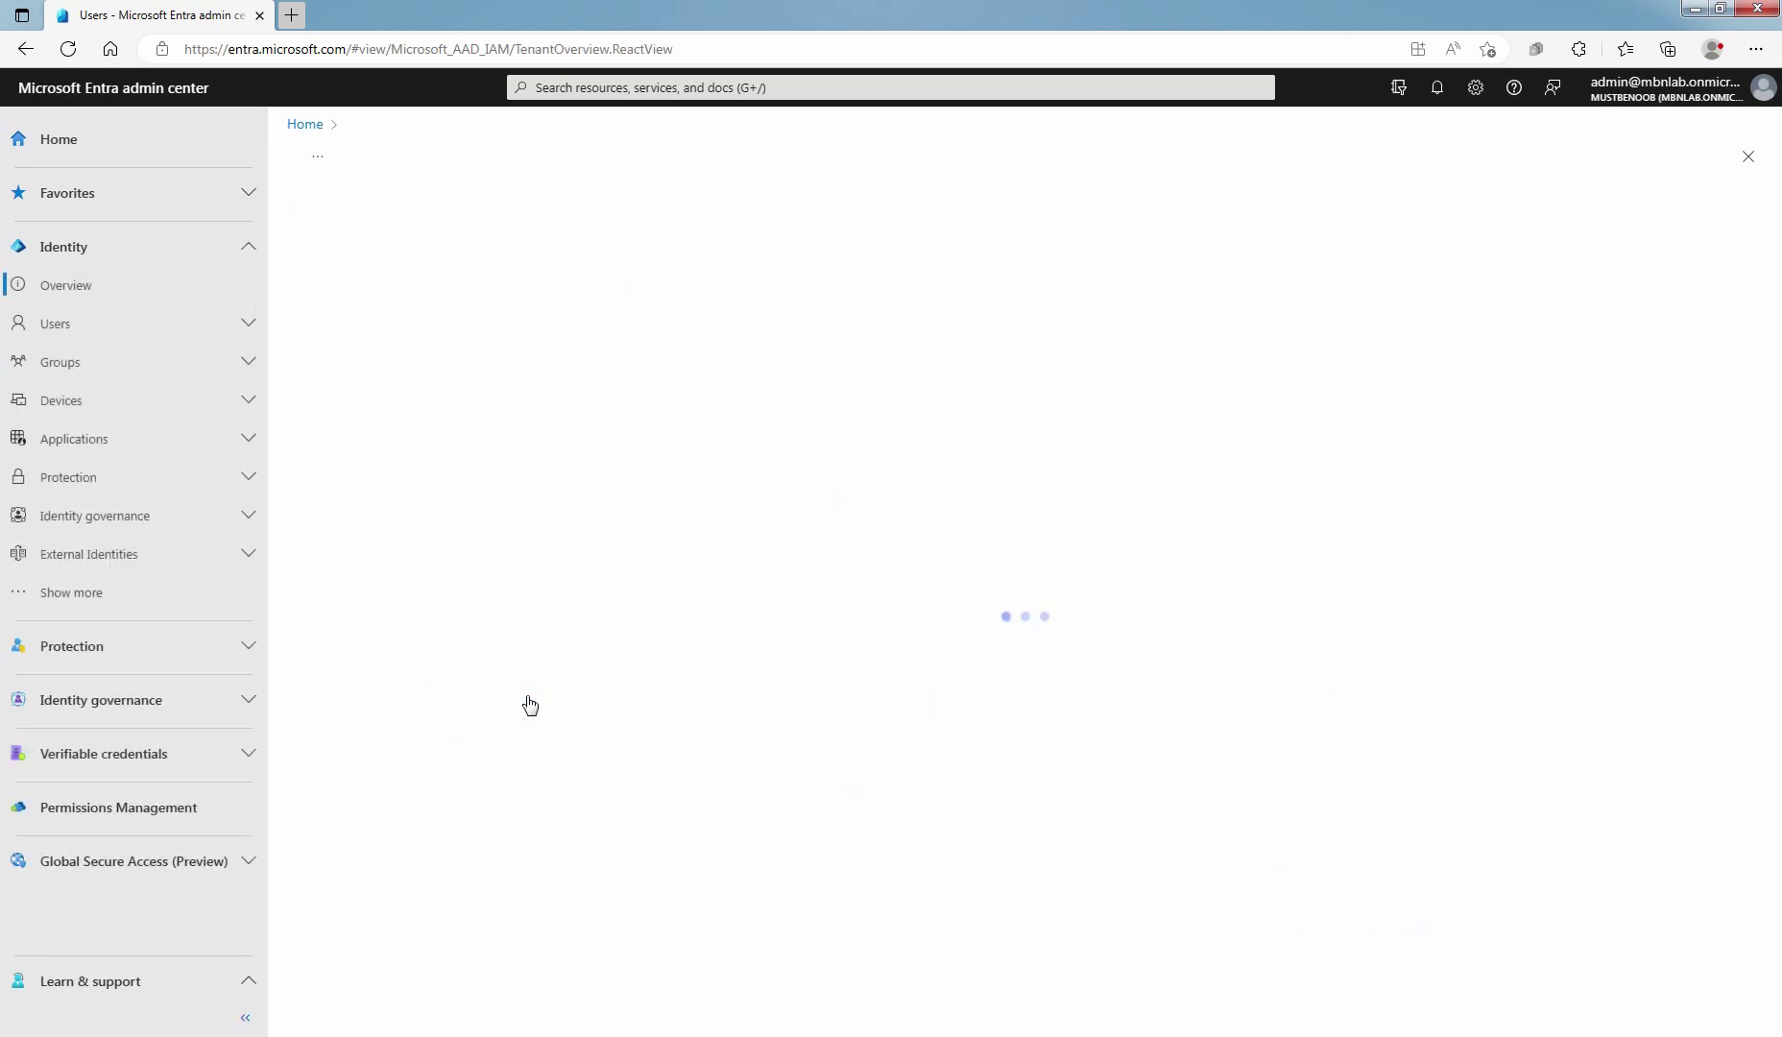
click(67, 327)
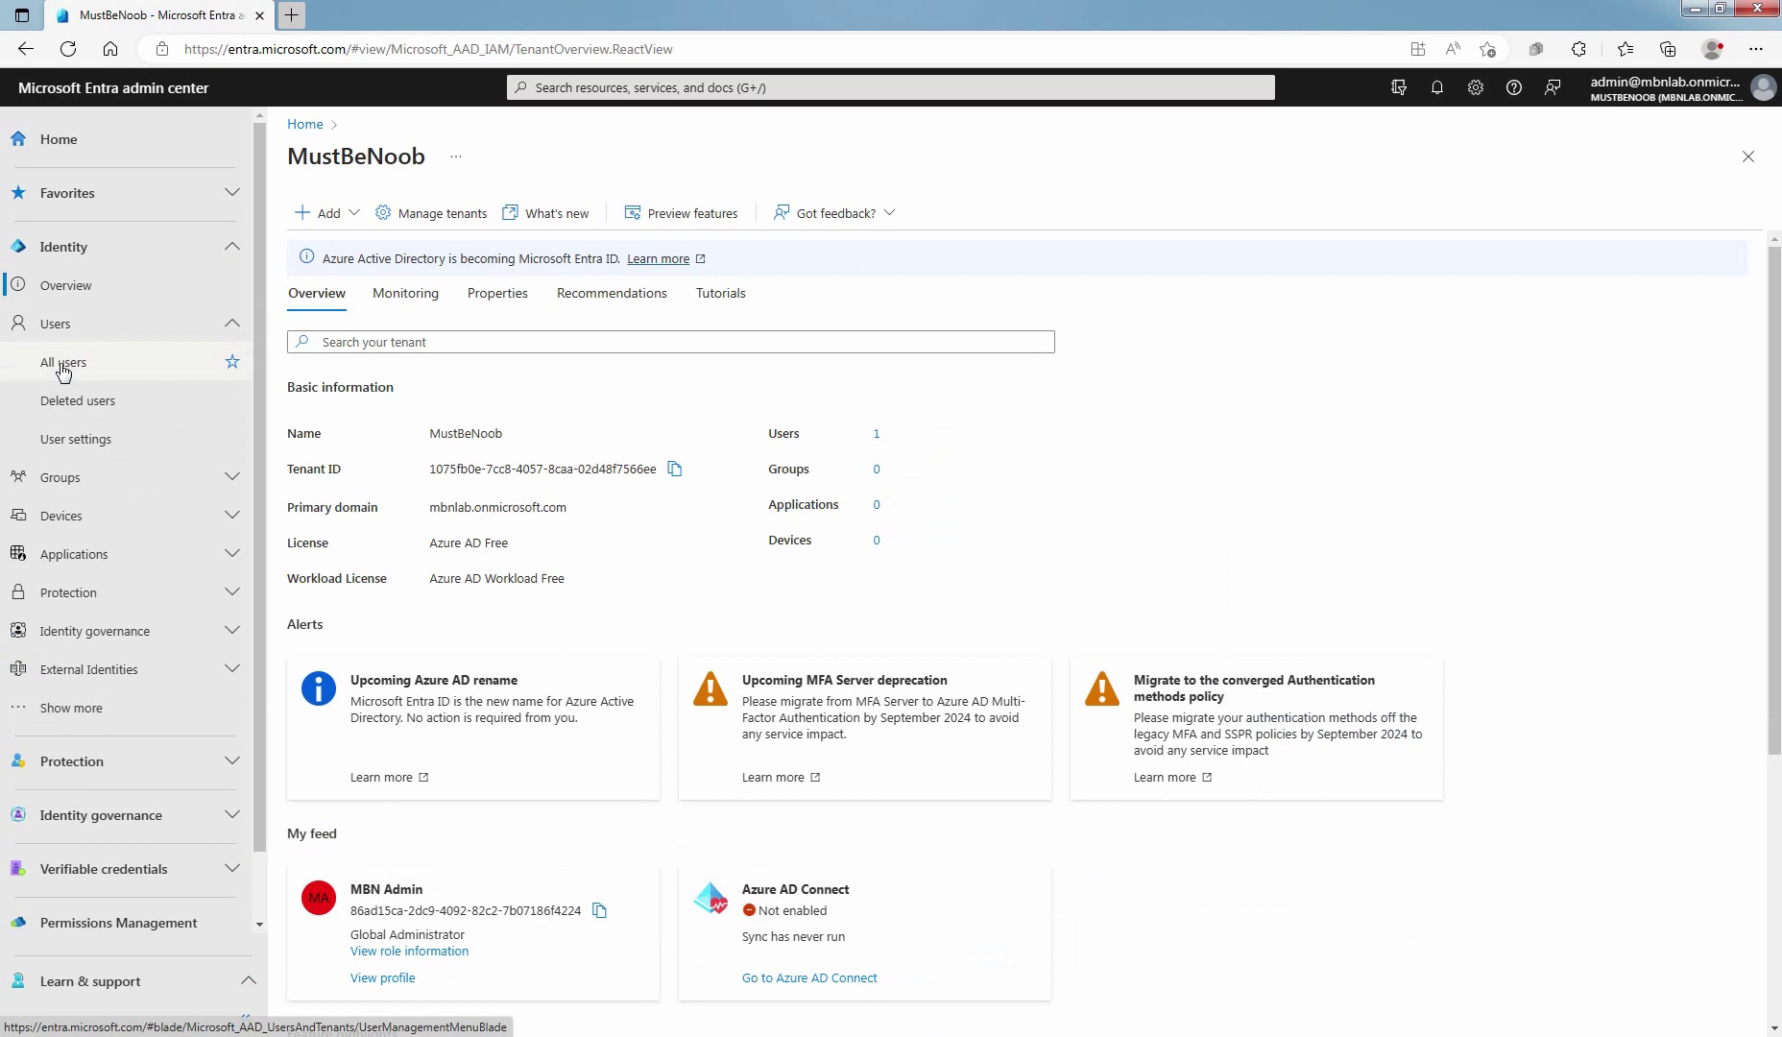
click(64, 371)
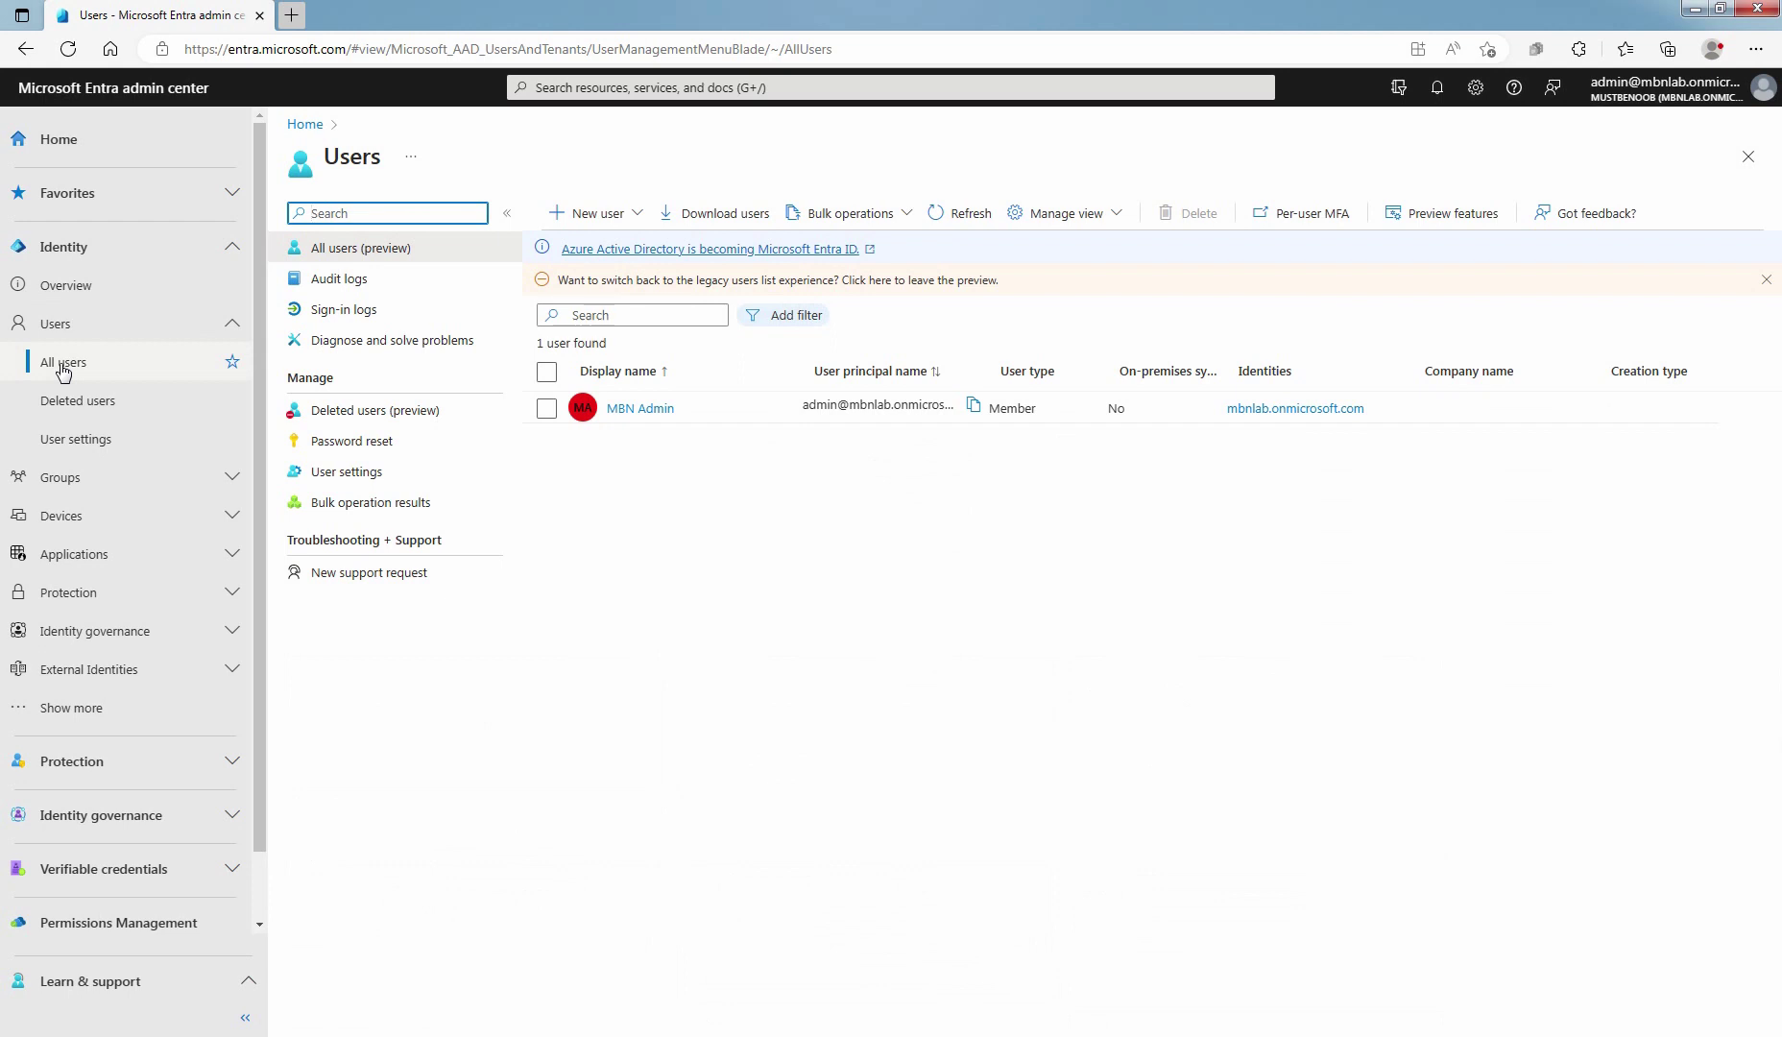
click(608, 220)
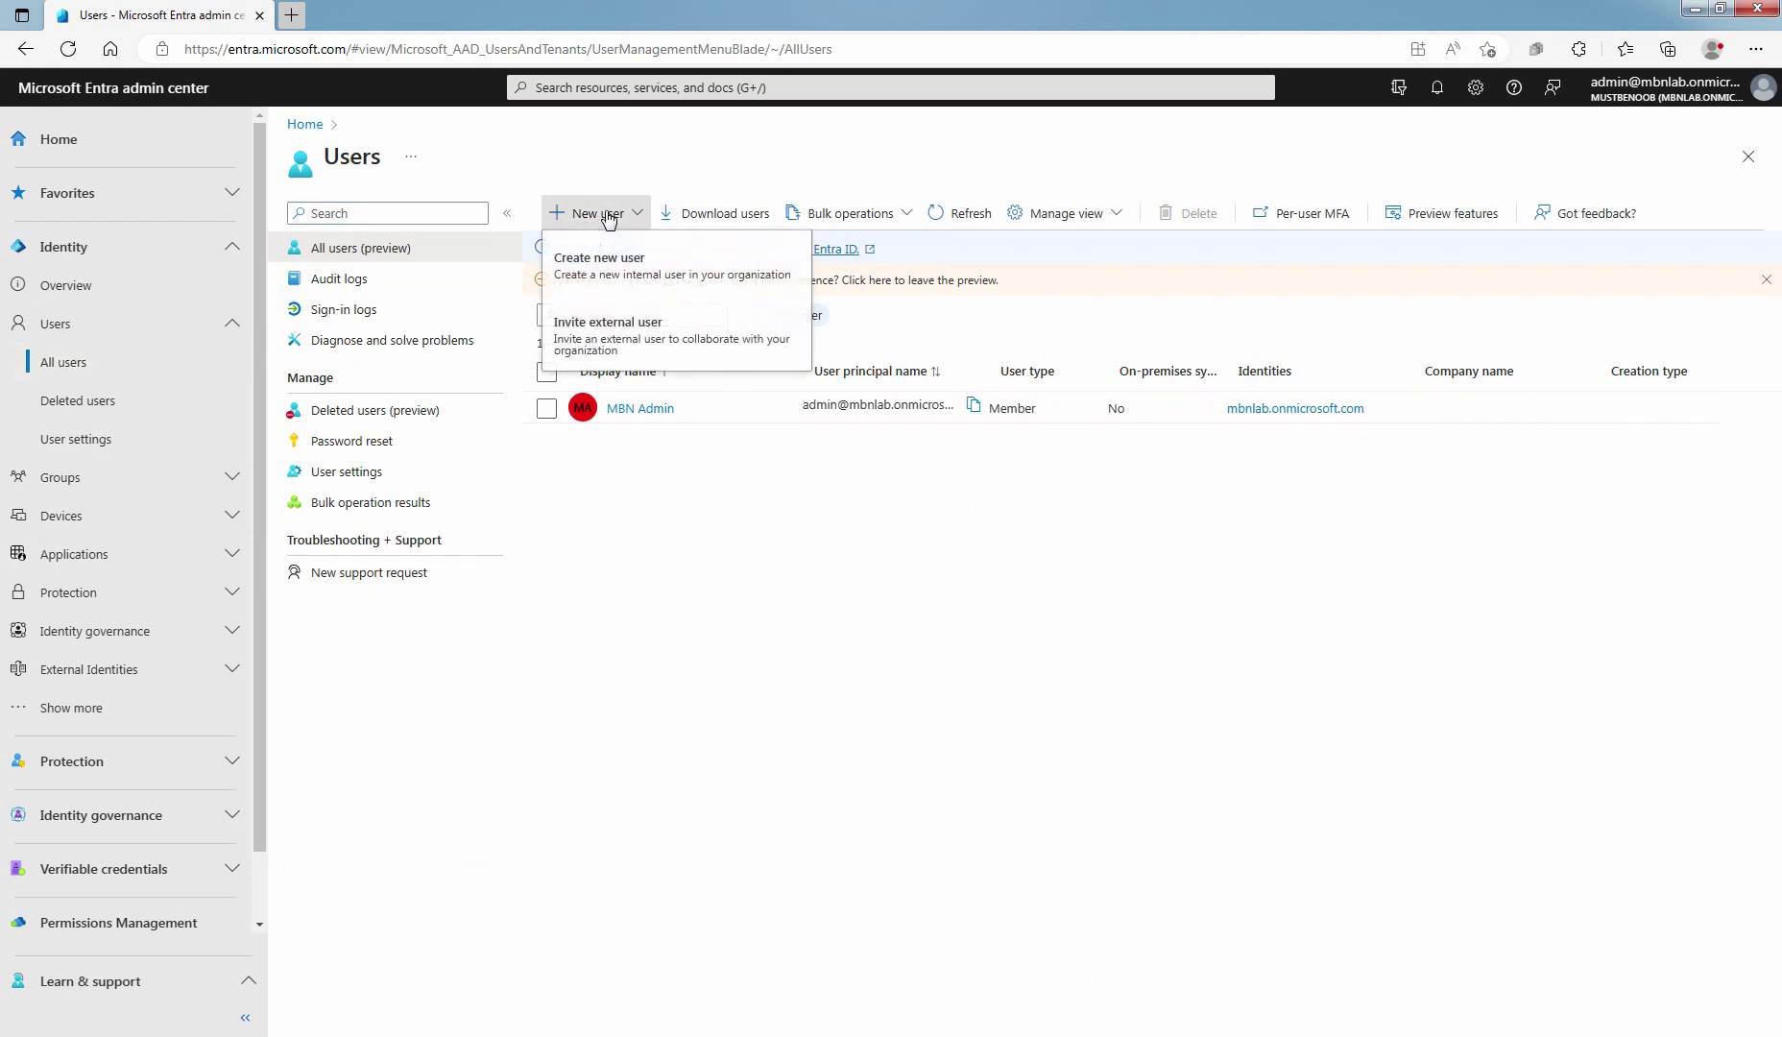
click(599, 269)
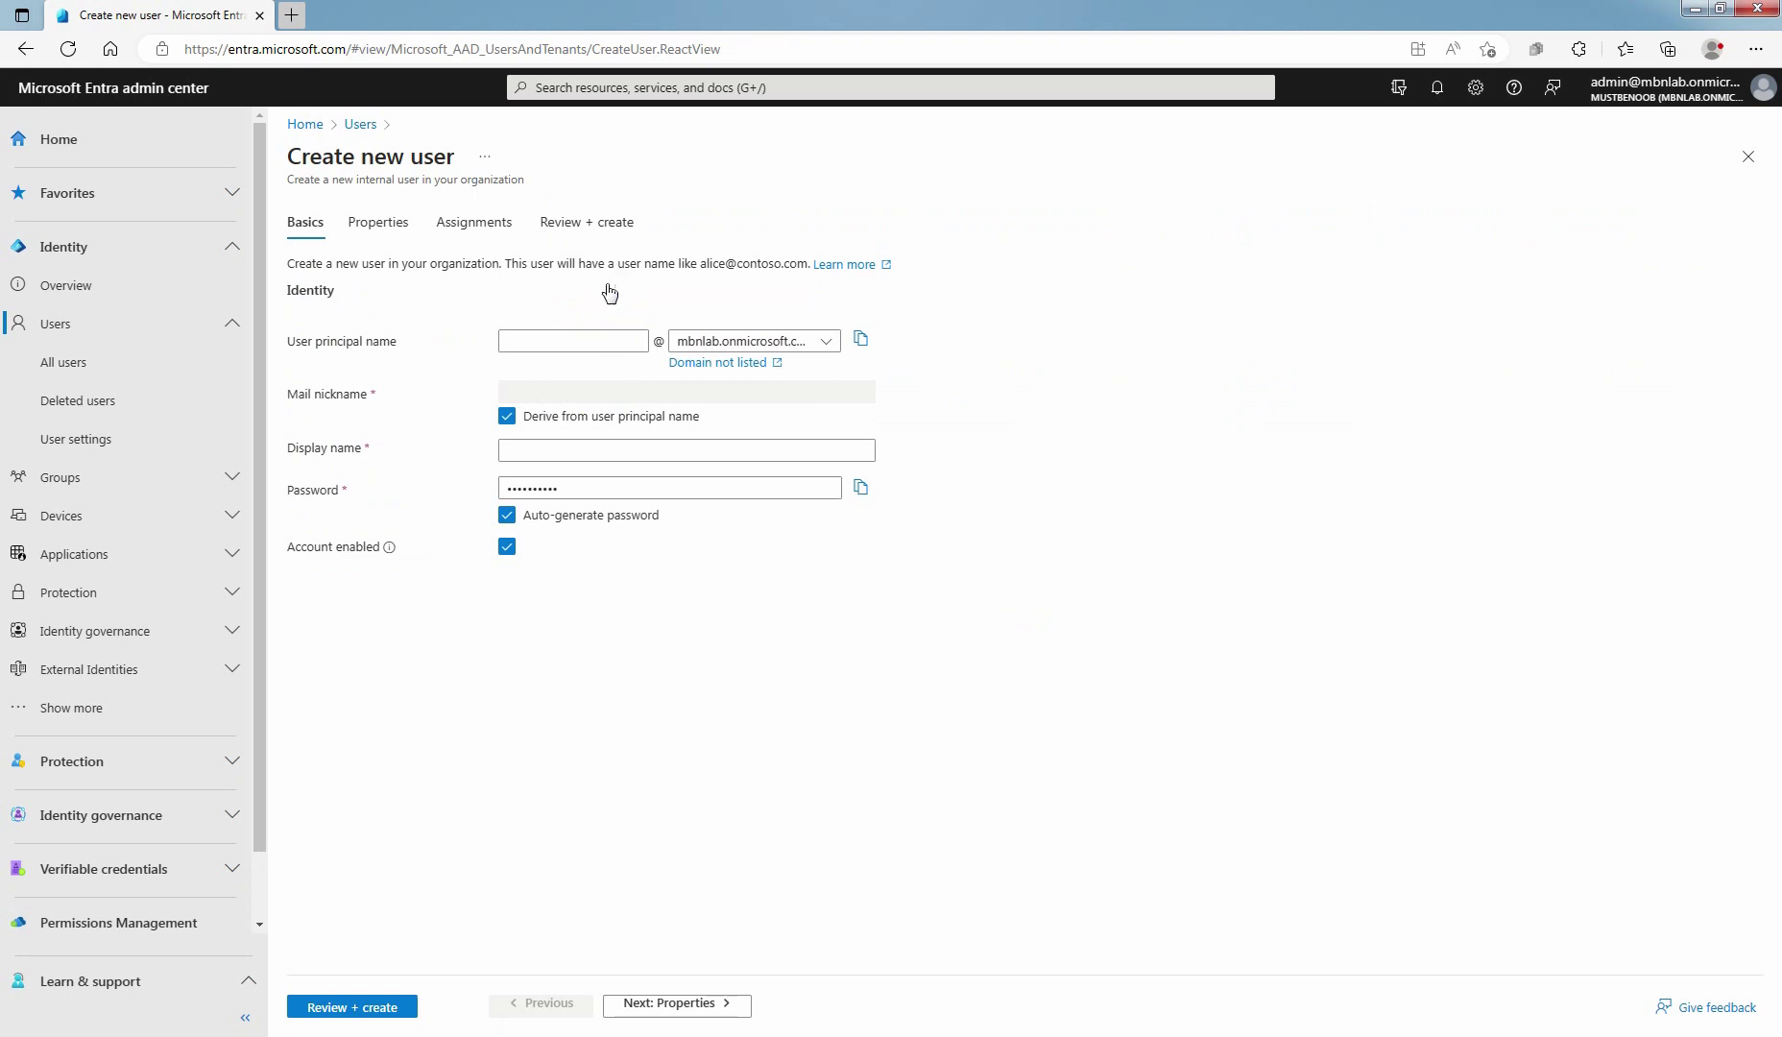
Enter the new user's principal name and display name, then copy the auto-generated password
click(582, 340)
text(dexterm)
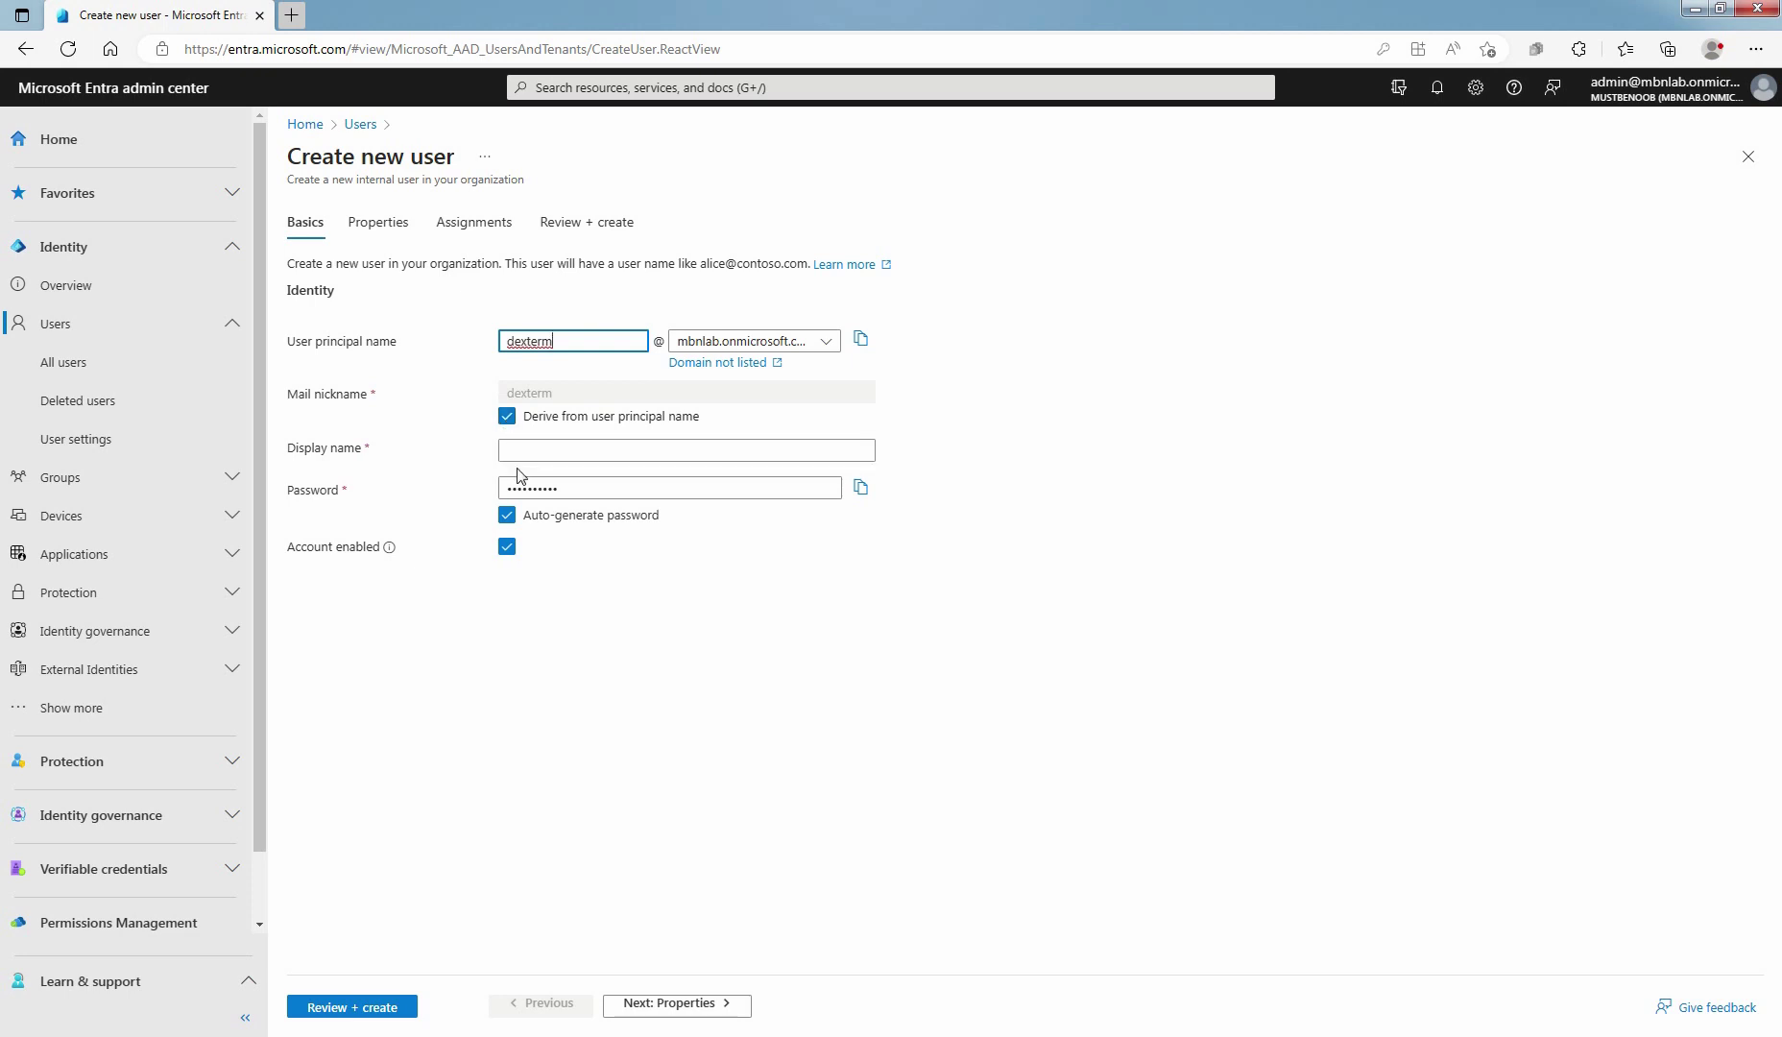
click(527, 449)
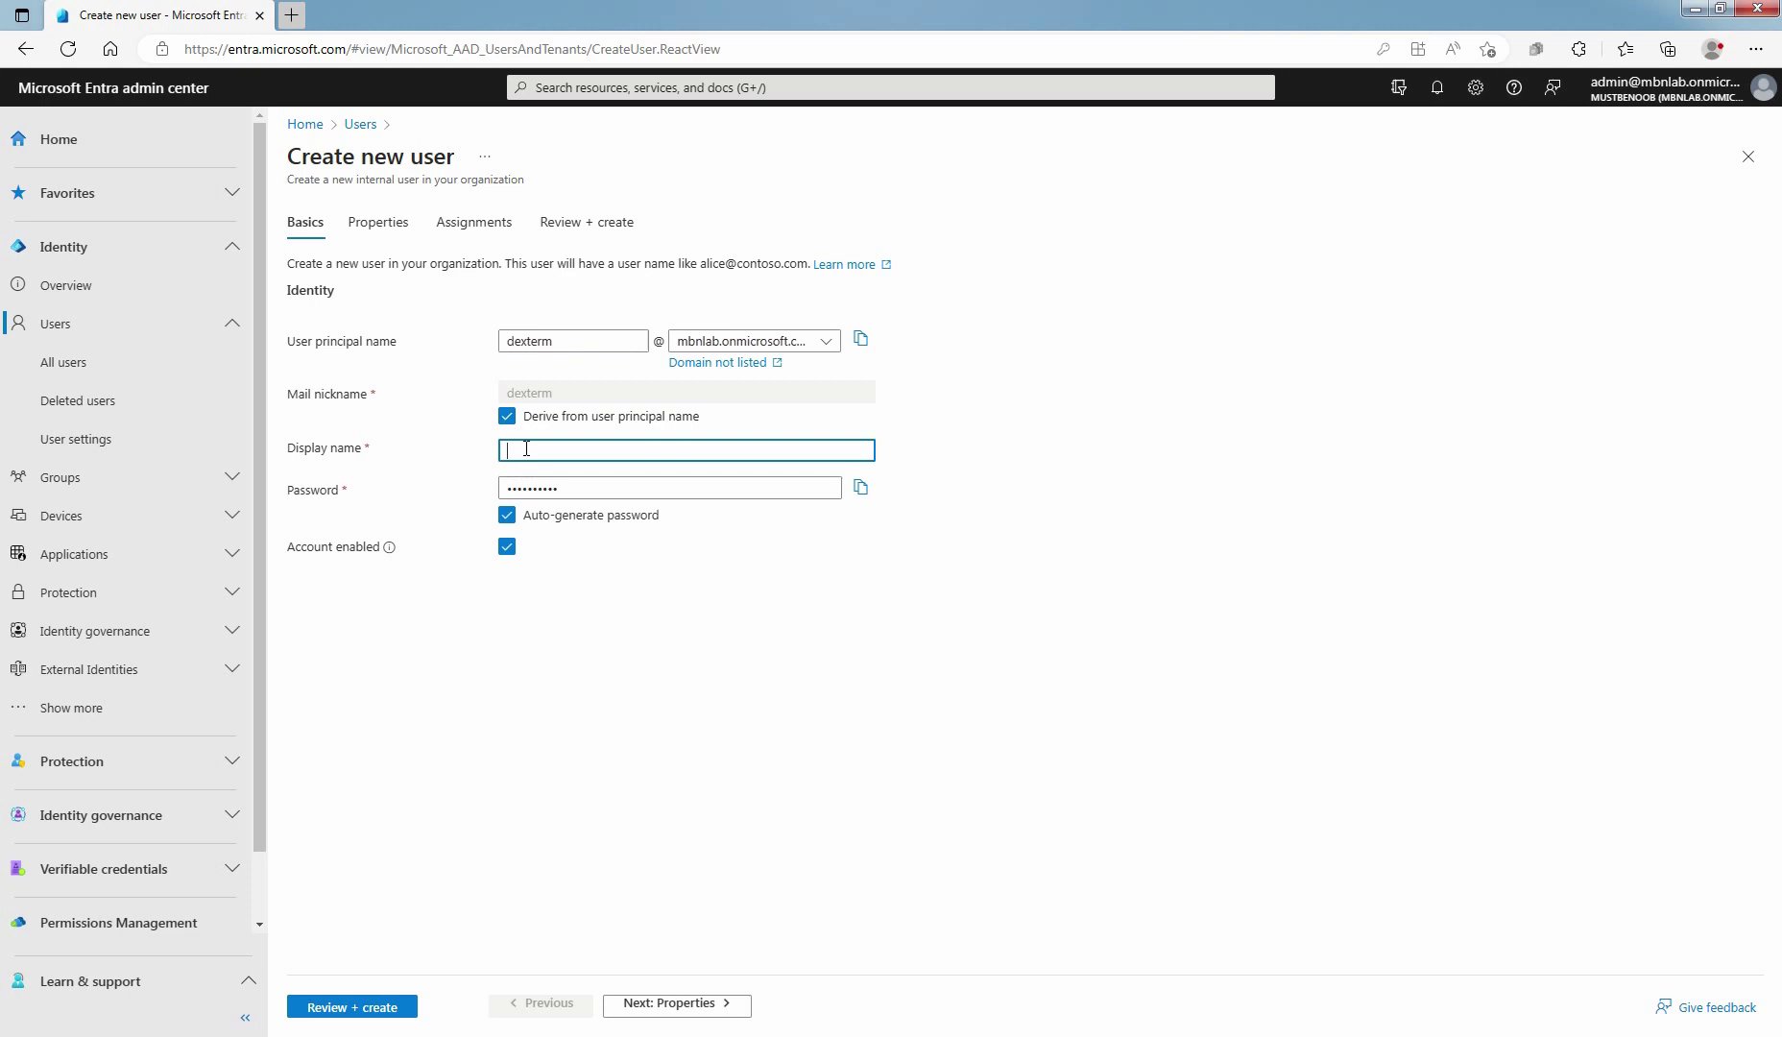
text(Dexter Morgan)
click(860, 491)
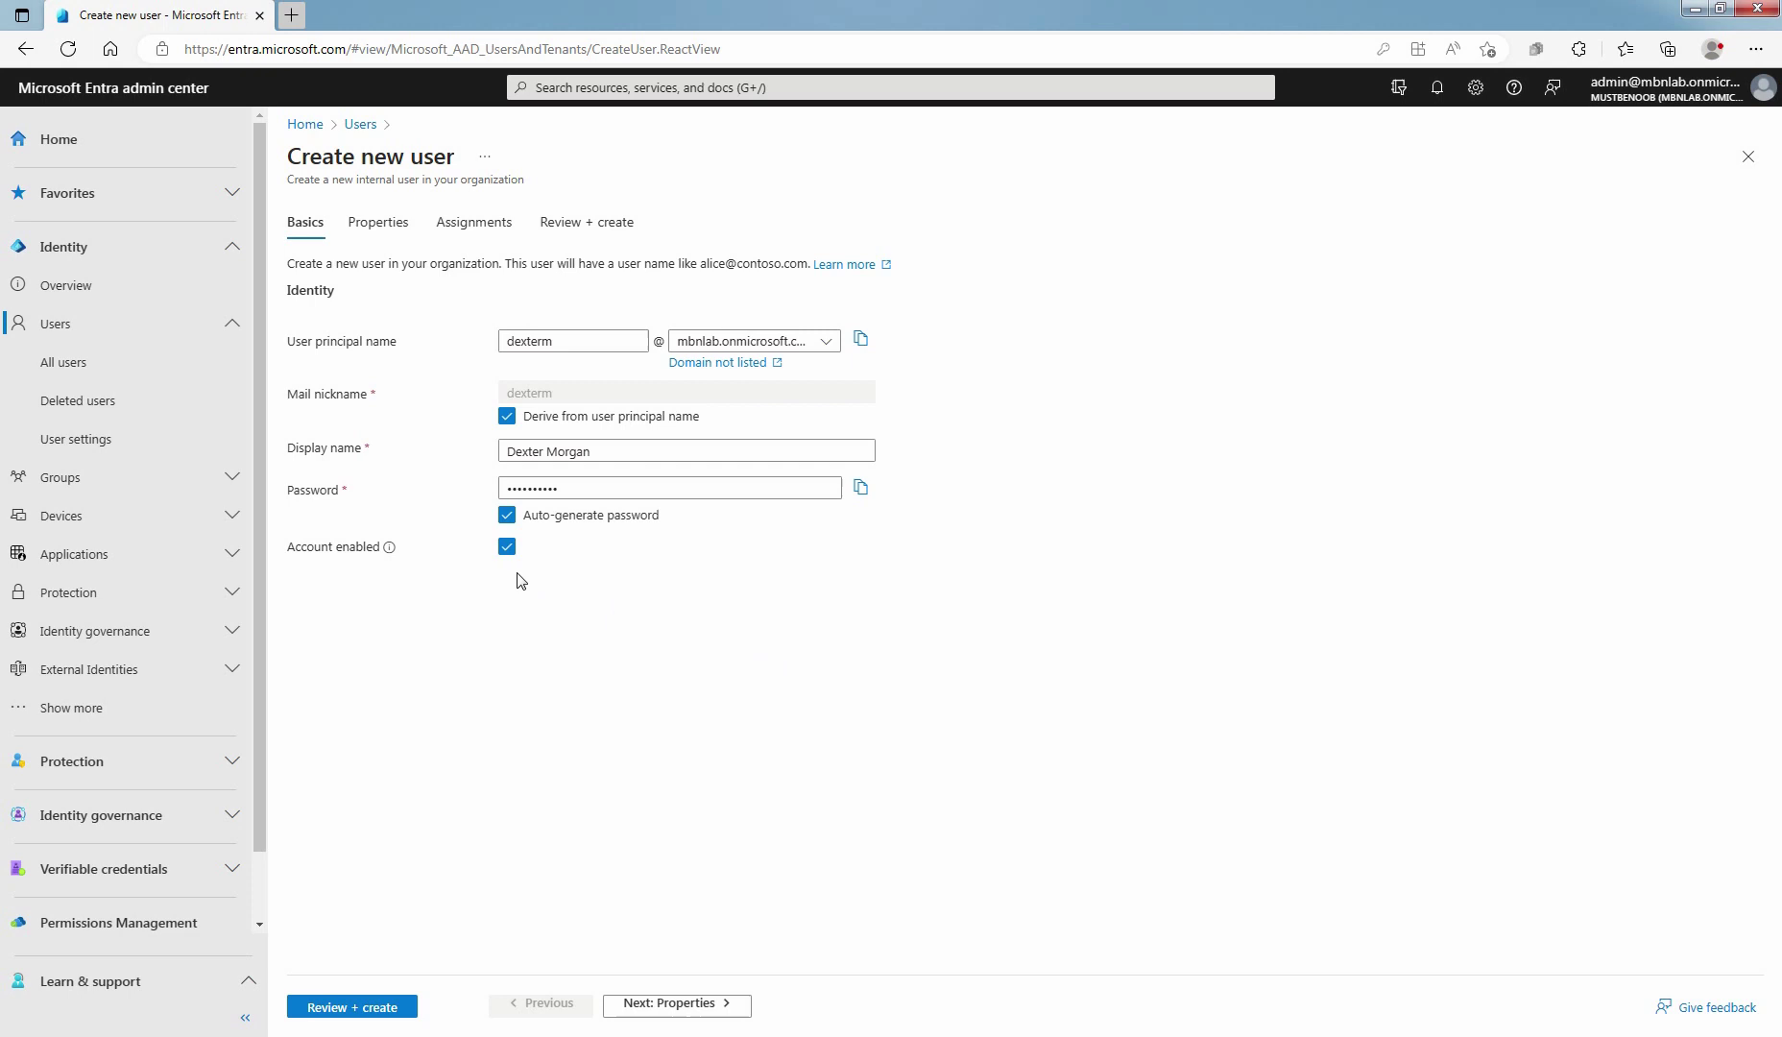
On Properties, enter the user's first and last name and keep User type as Member
click(676, 1004)
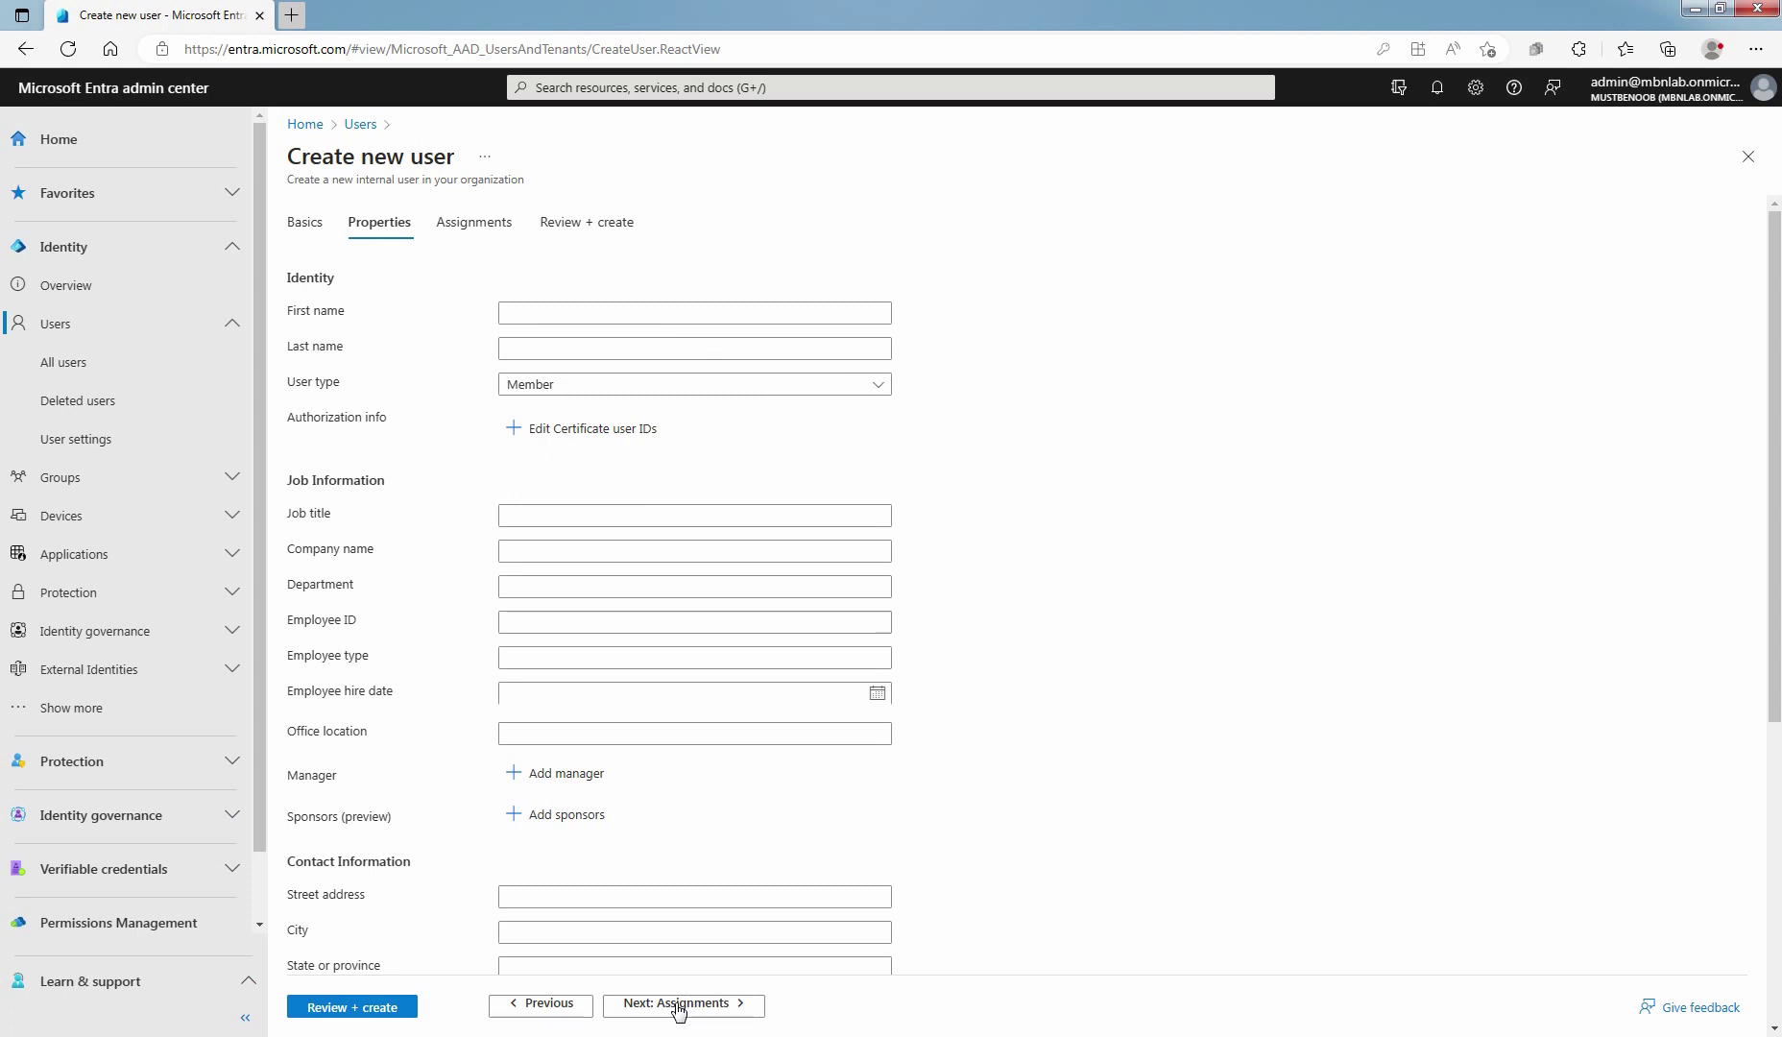
click(544, 315)
text(Dexter)
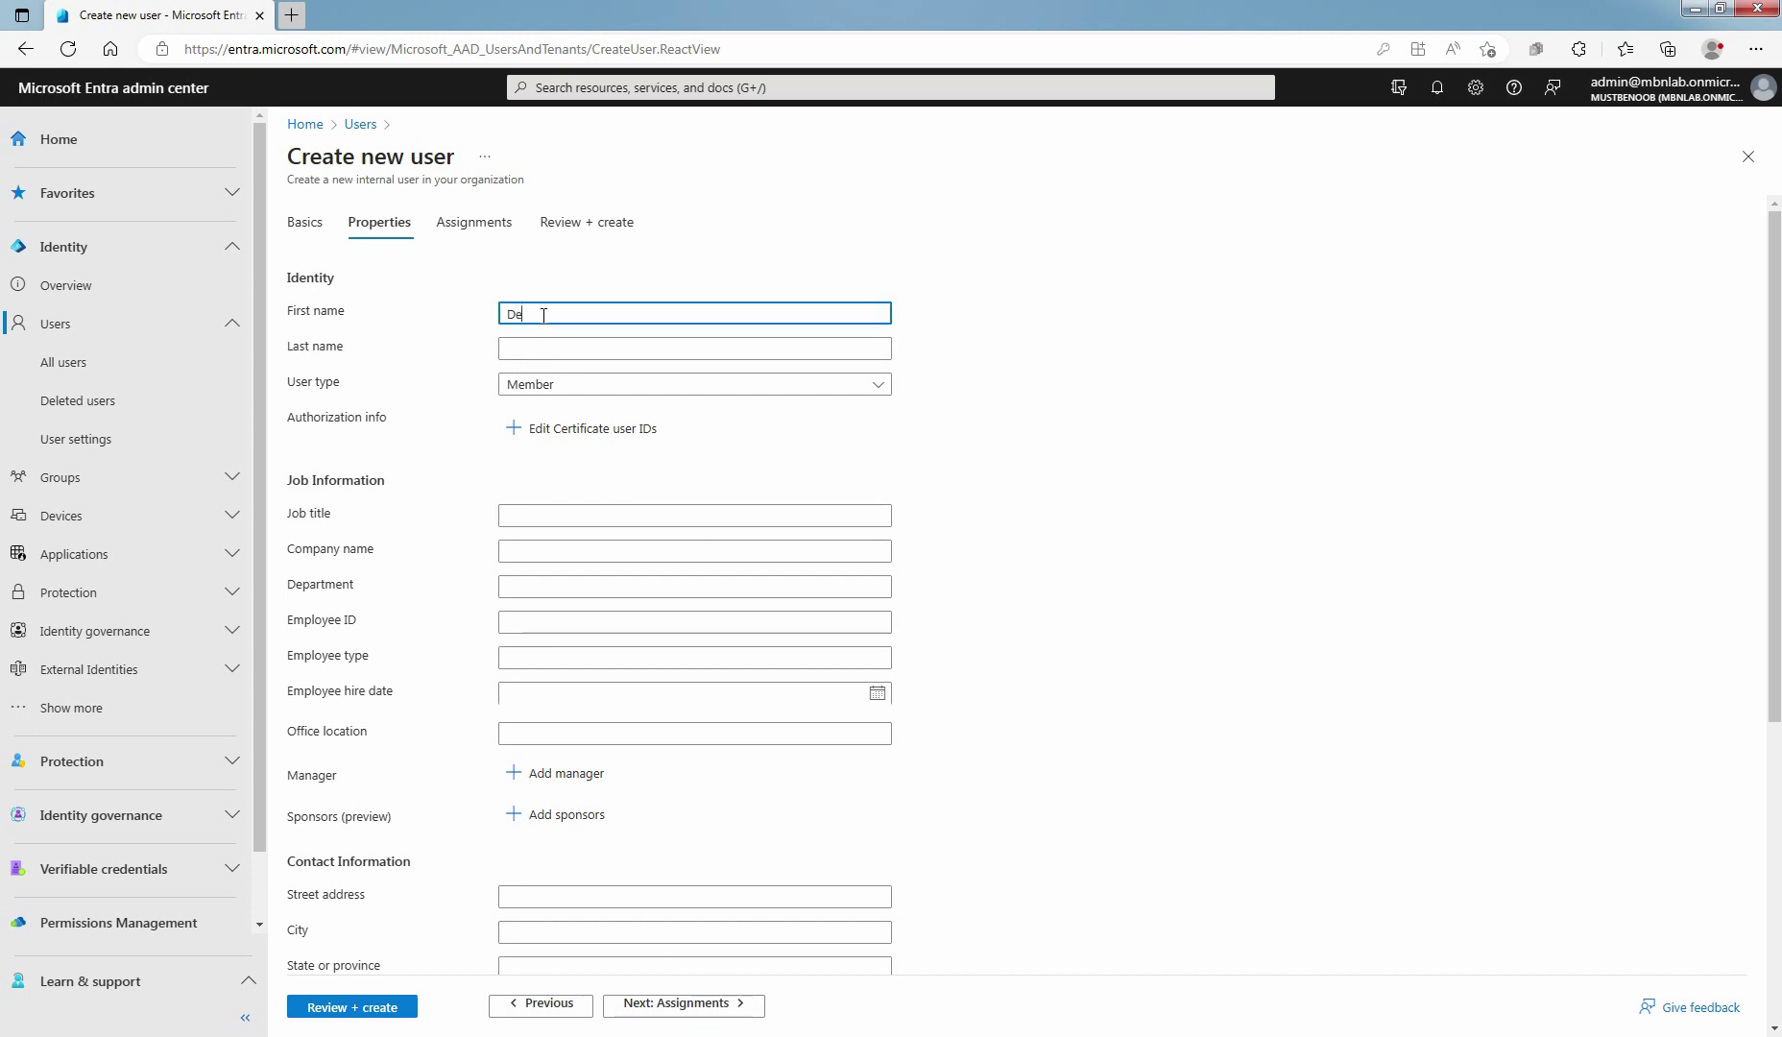
key(Tab)
text(Morgan)
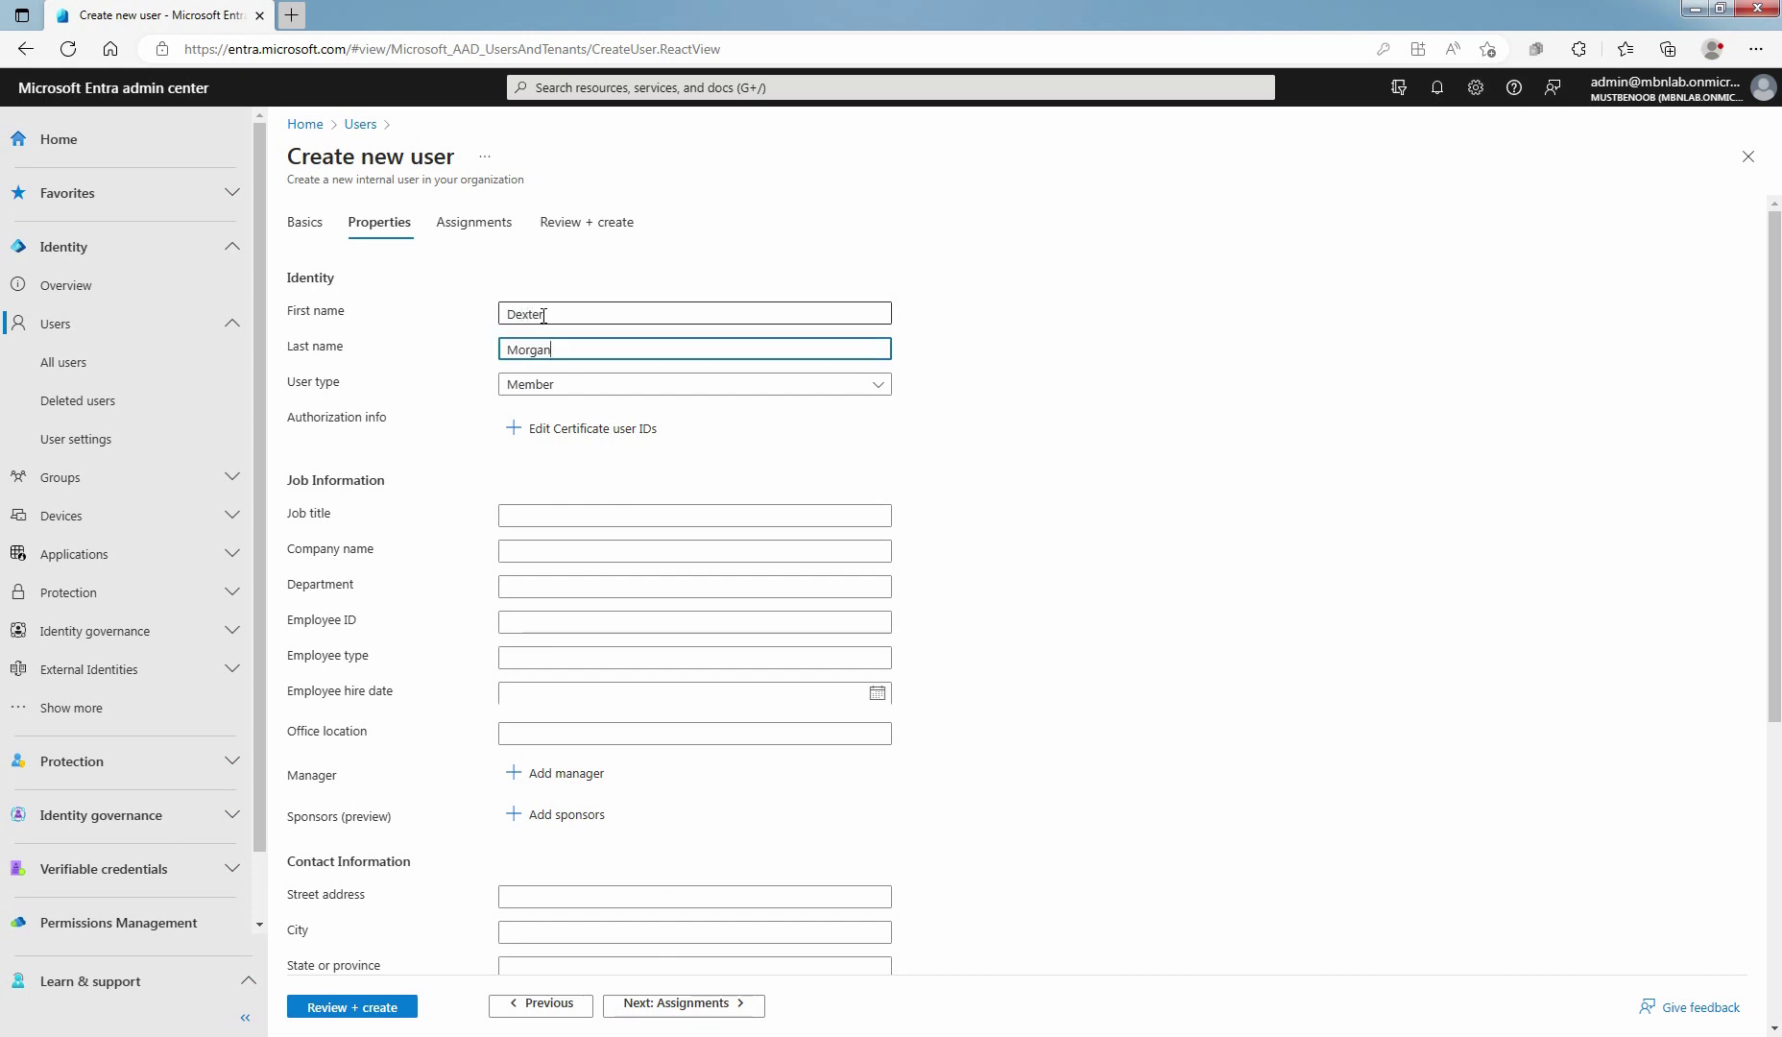
click(560, 394)
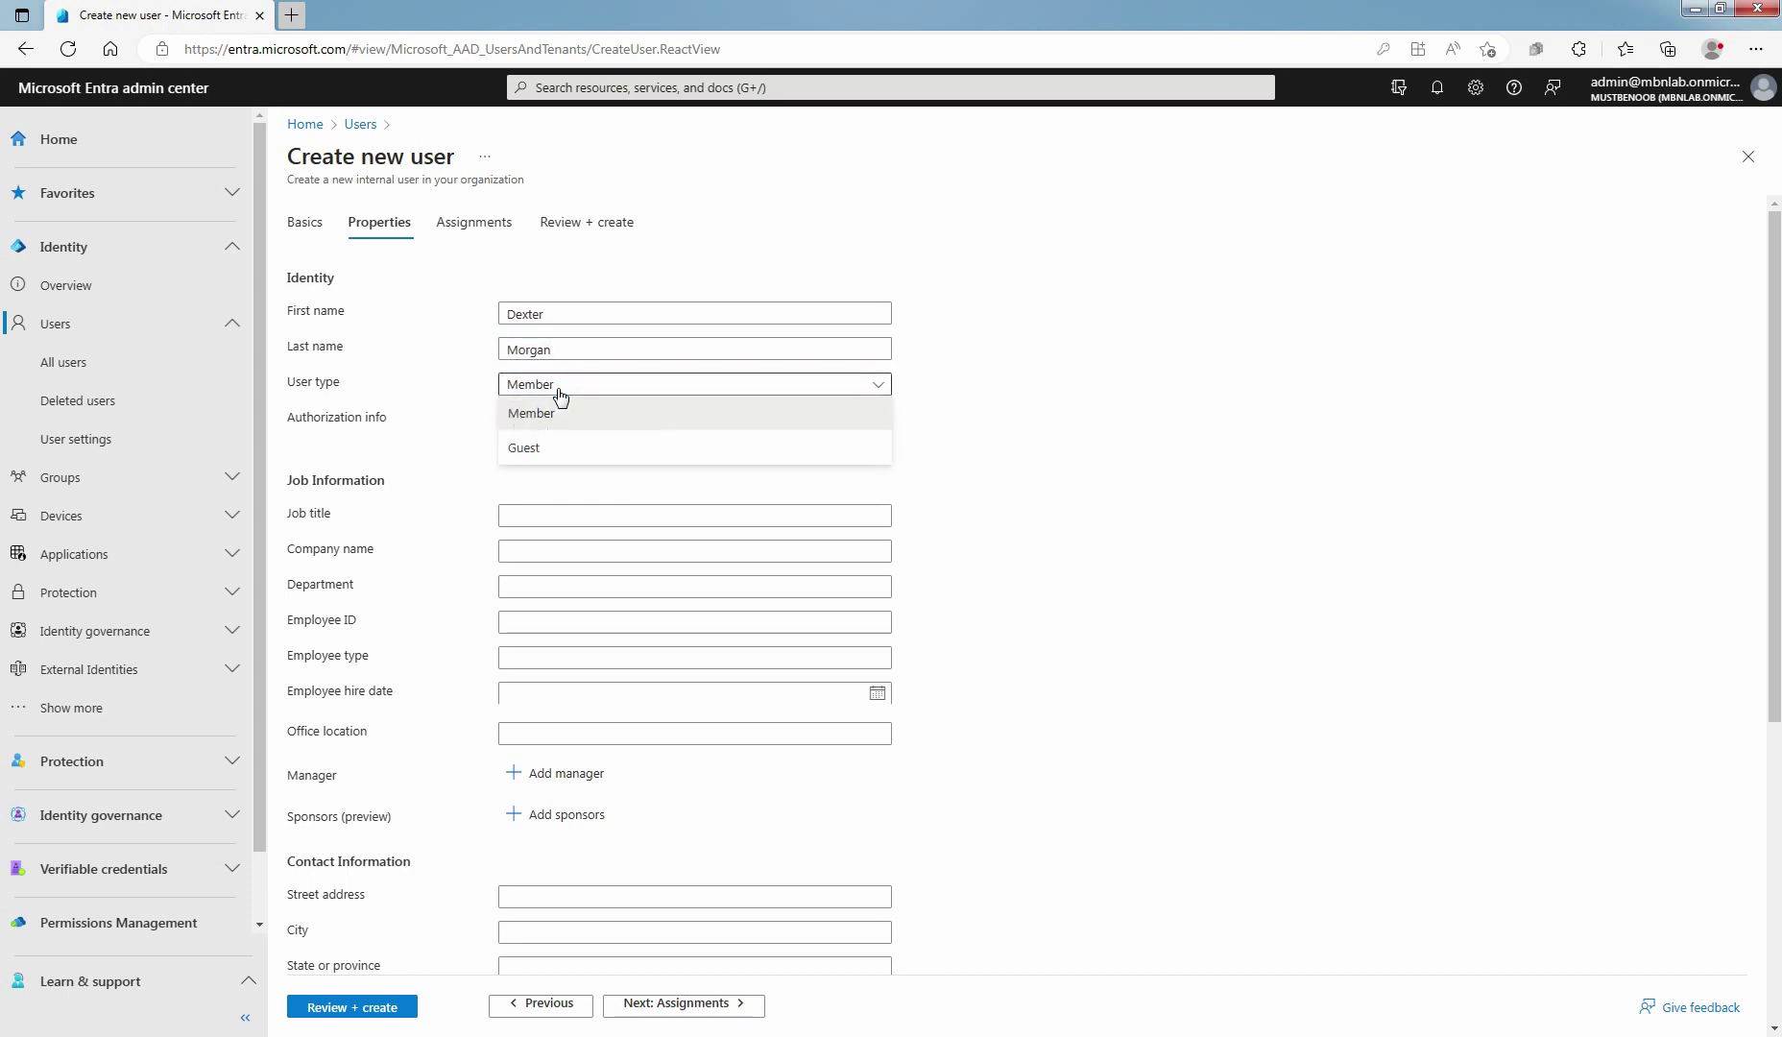
click(561, 394)
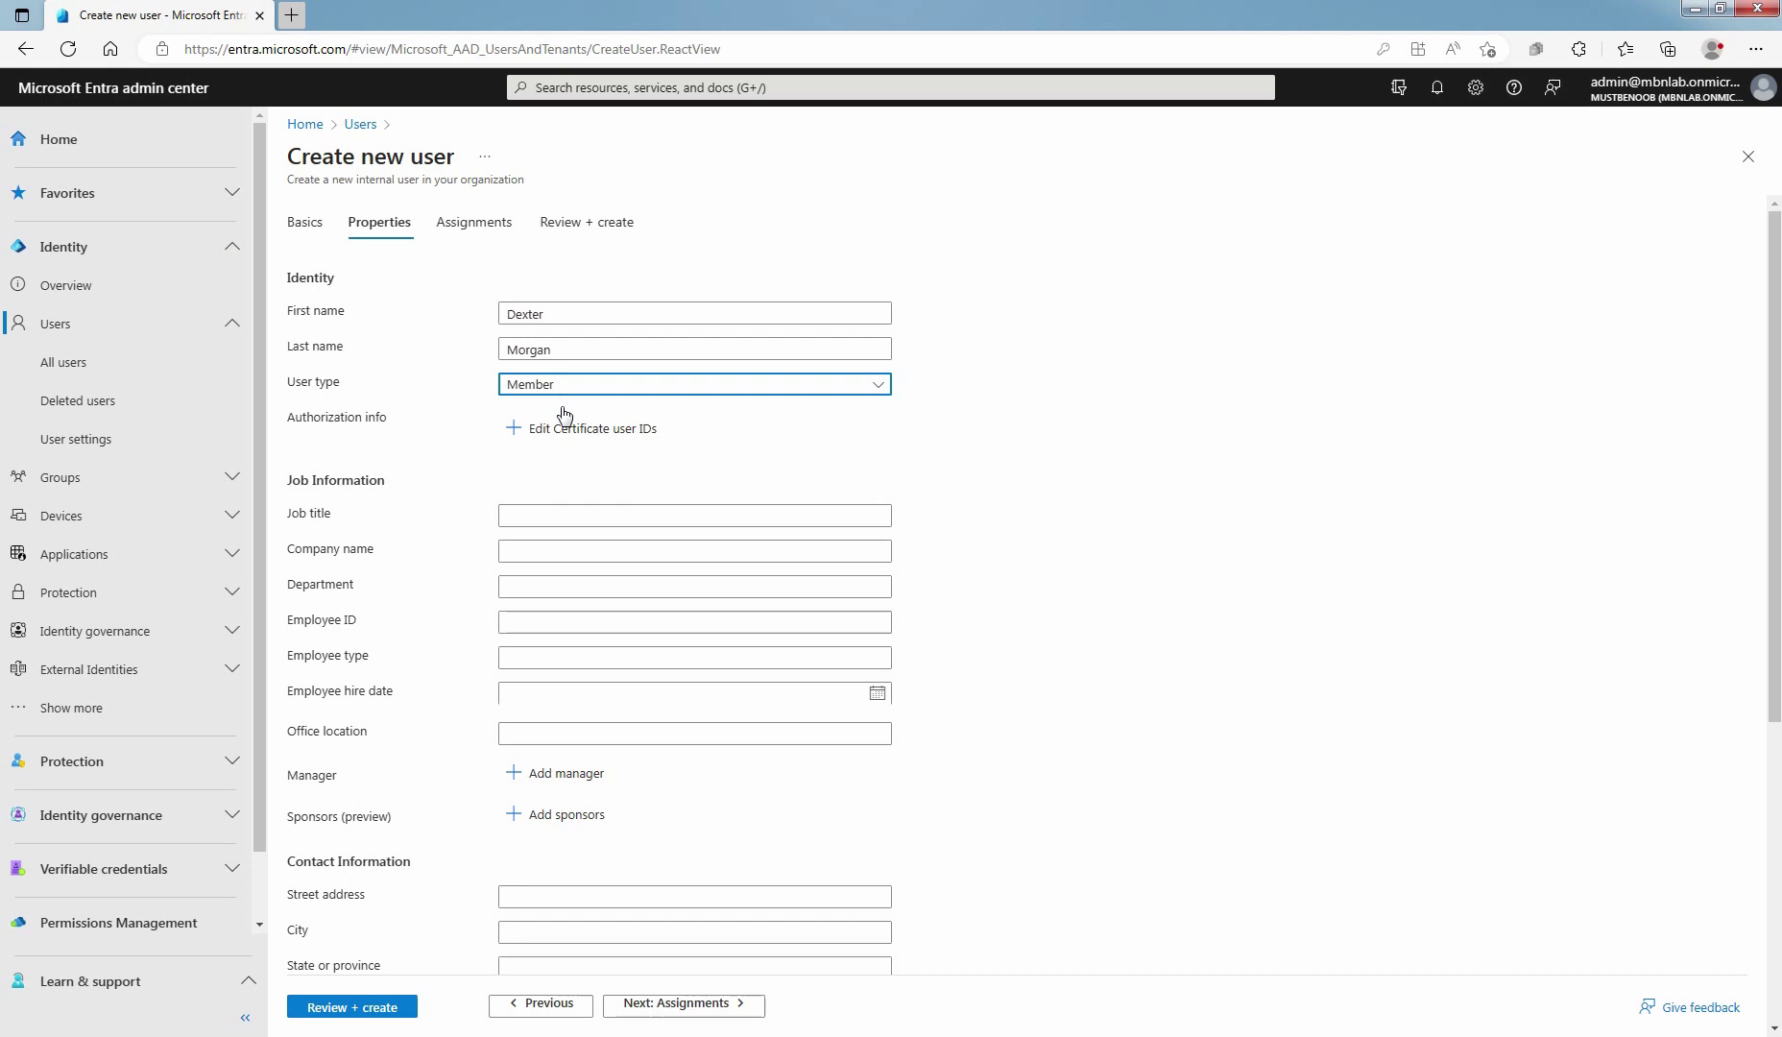
Set the user's usage location to United States
scroll(567, 423, down, 5)
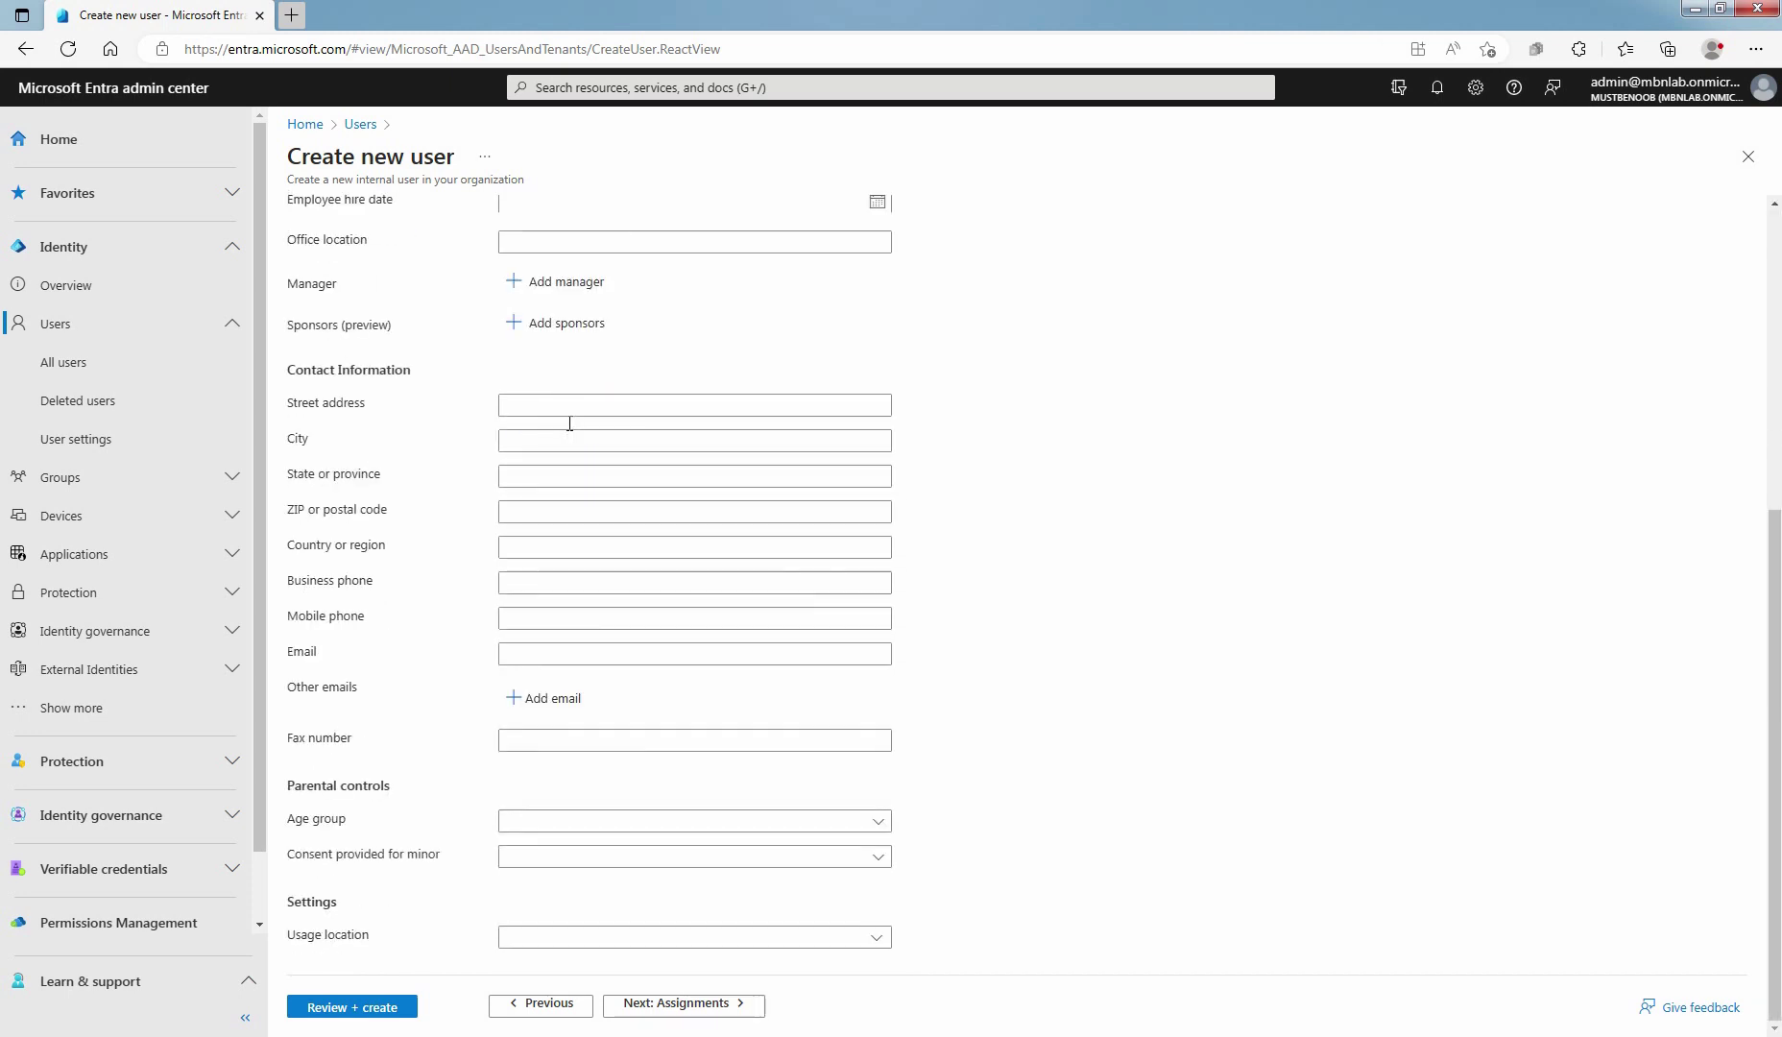
click(828, 937)
text(United Arab Emirates)
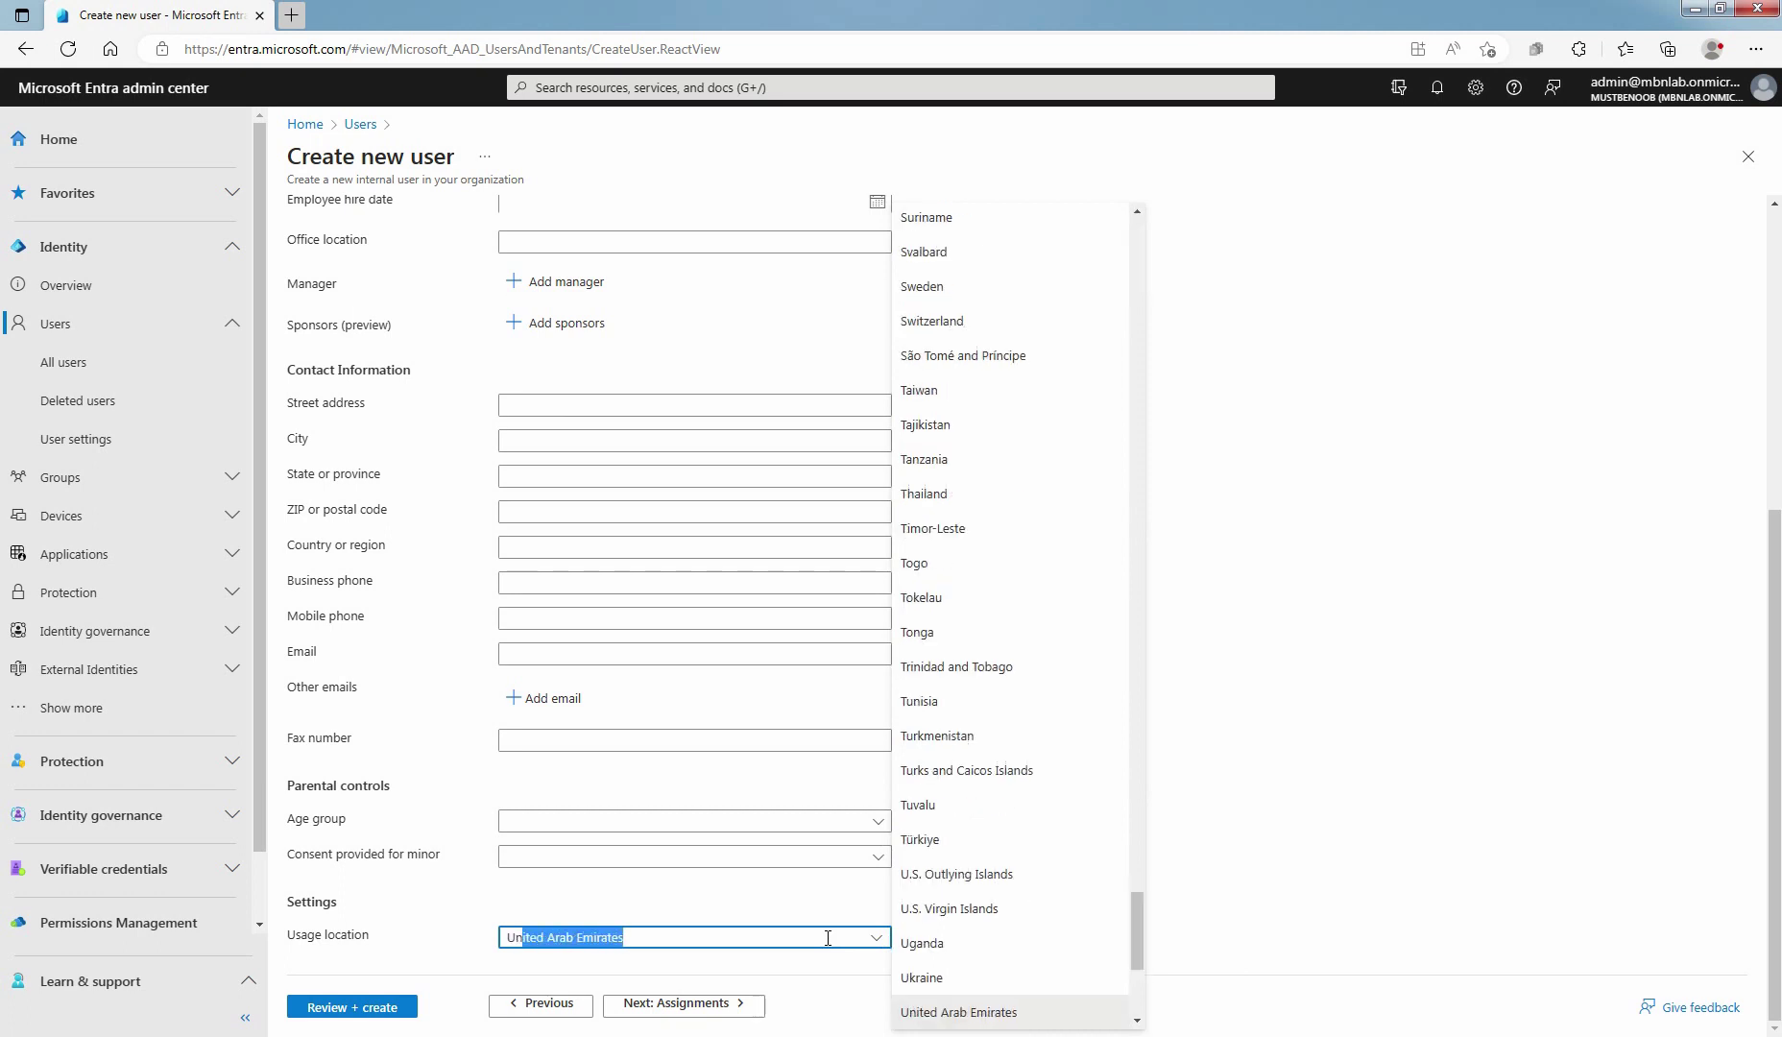
scroll(960, 854, down, 3)
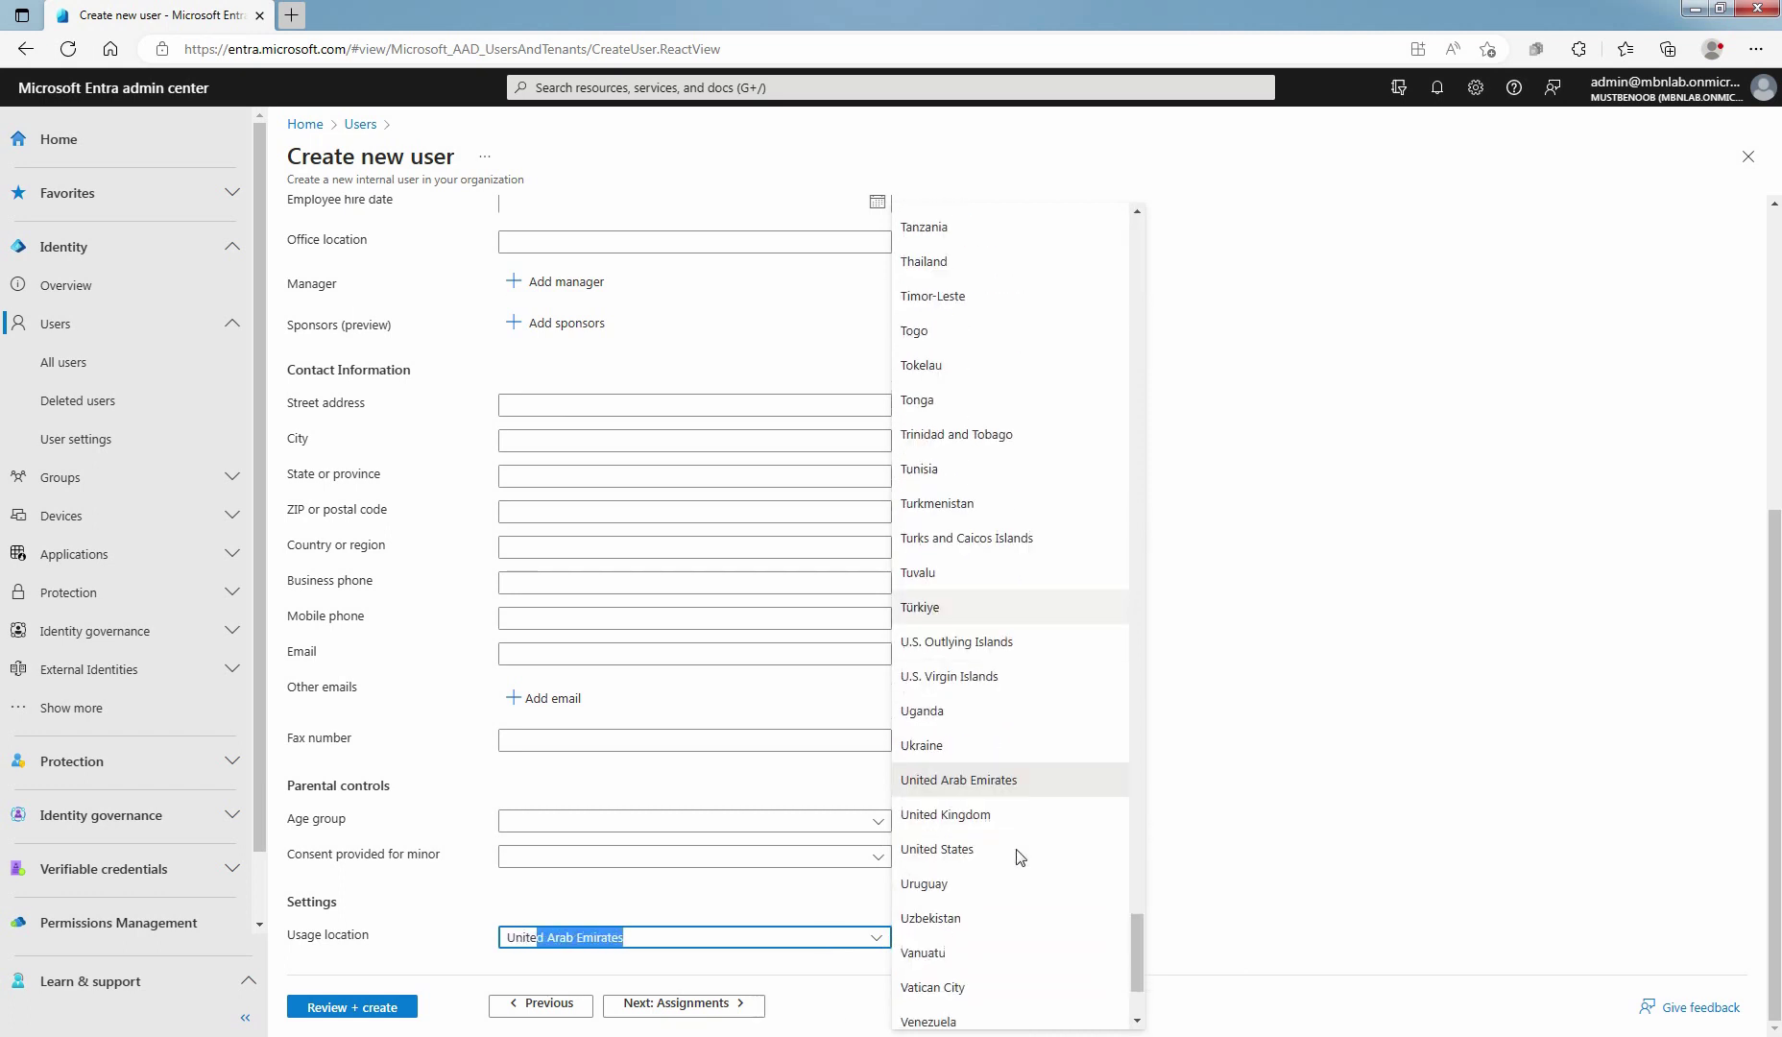
click(958, 836)
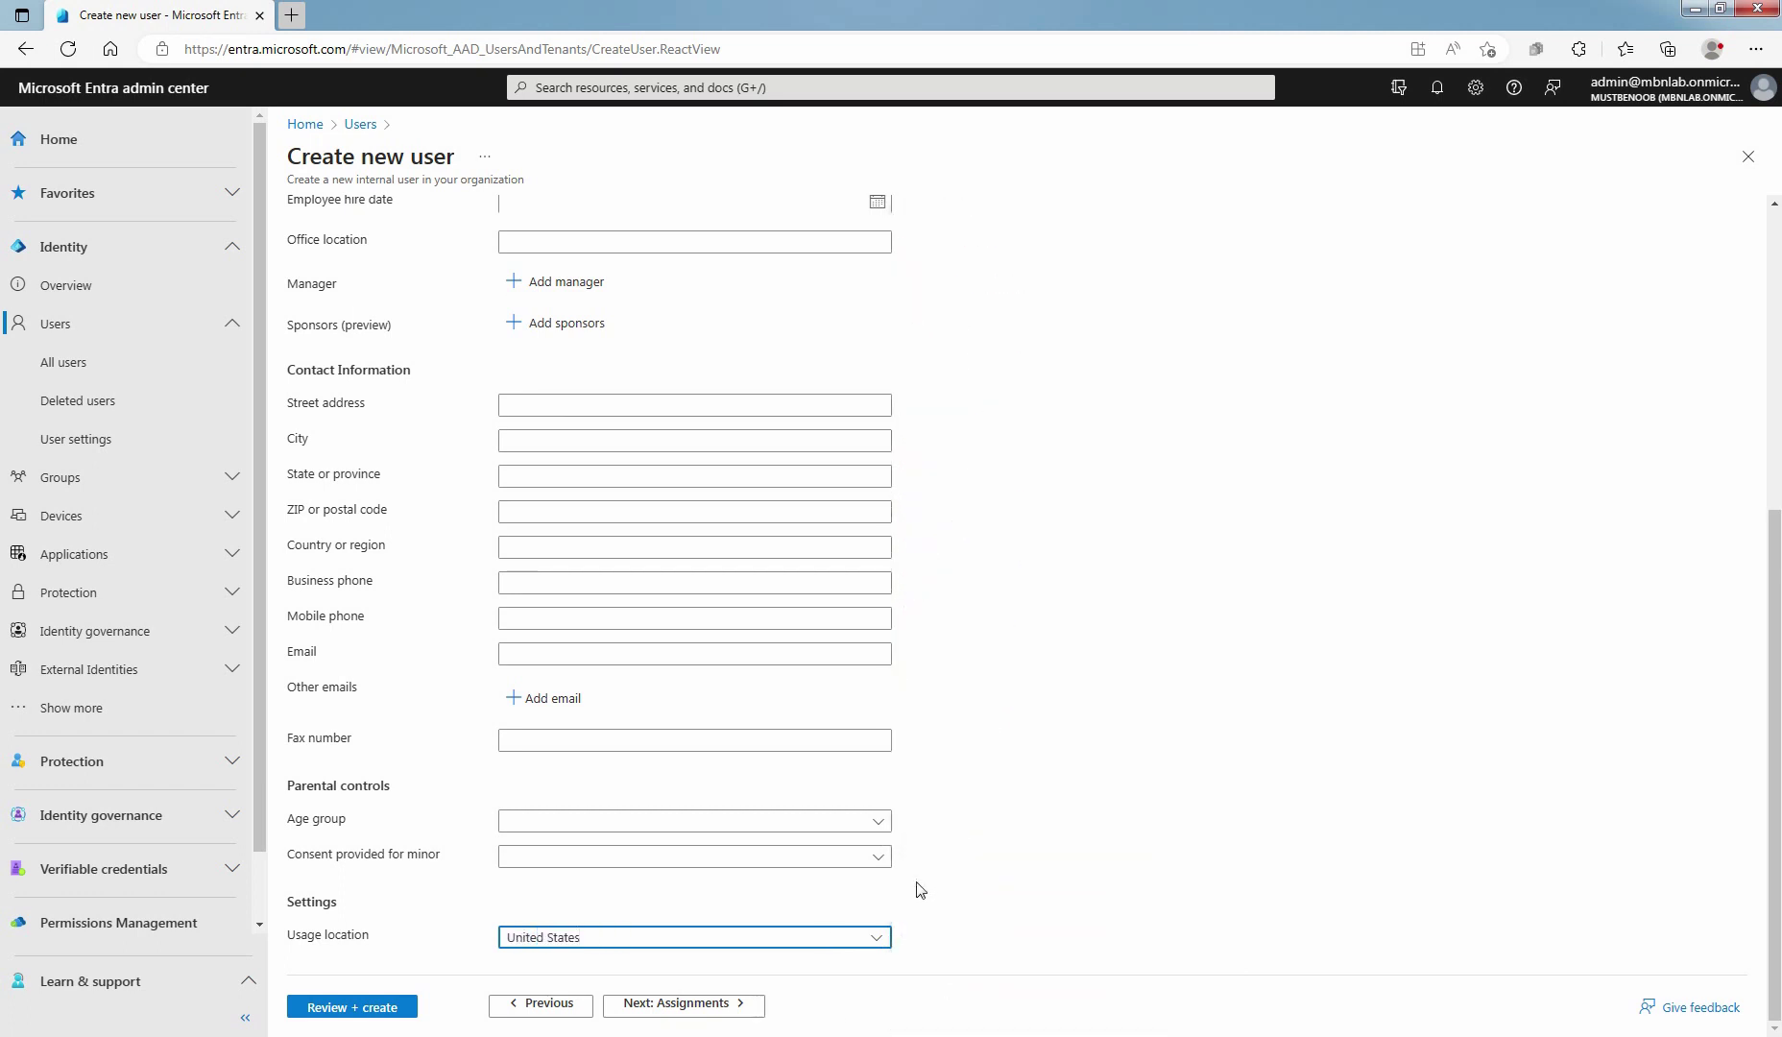
click(682, 1013)
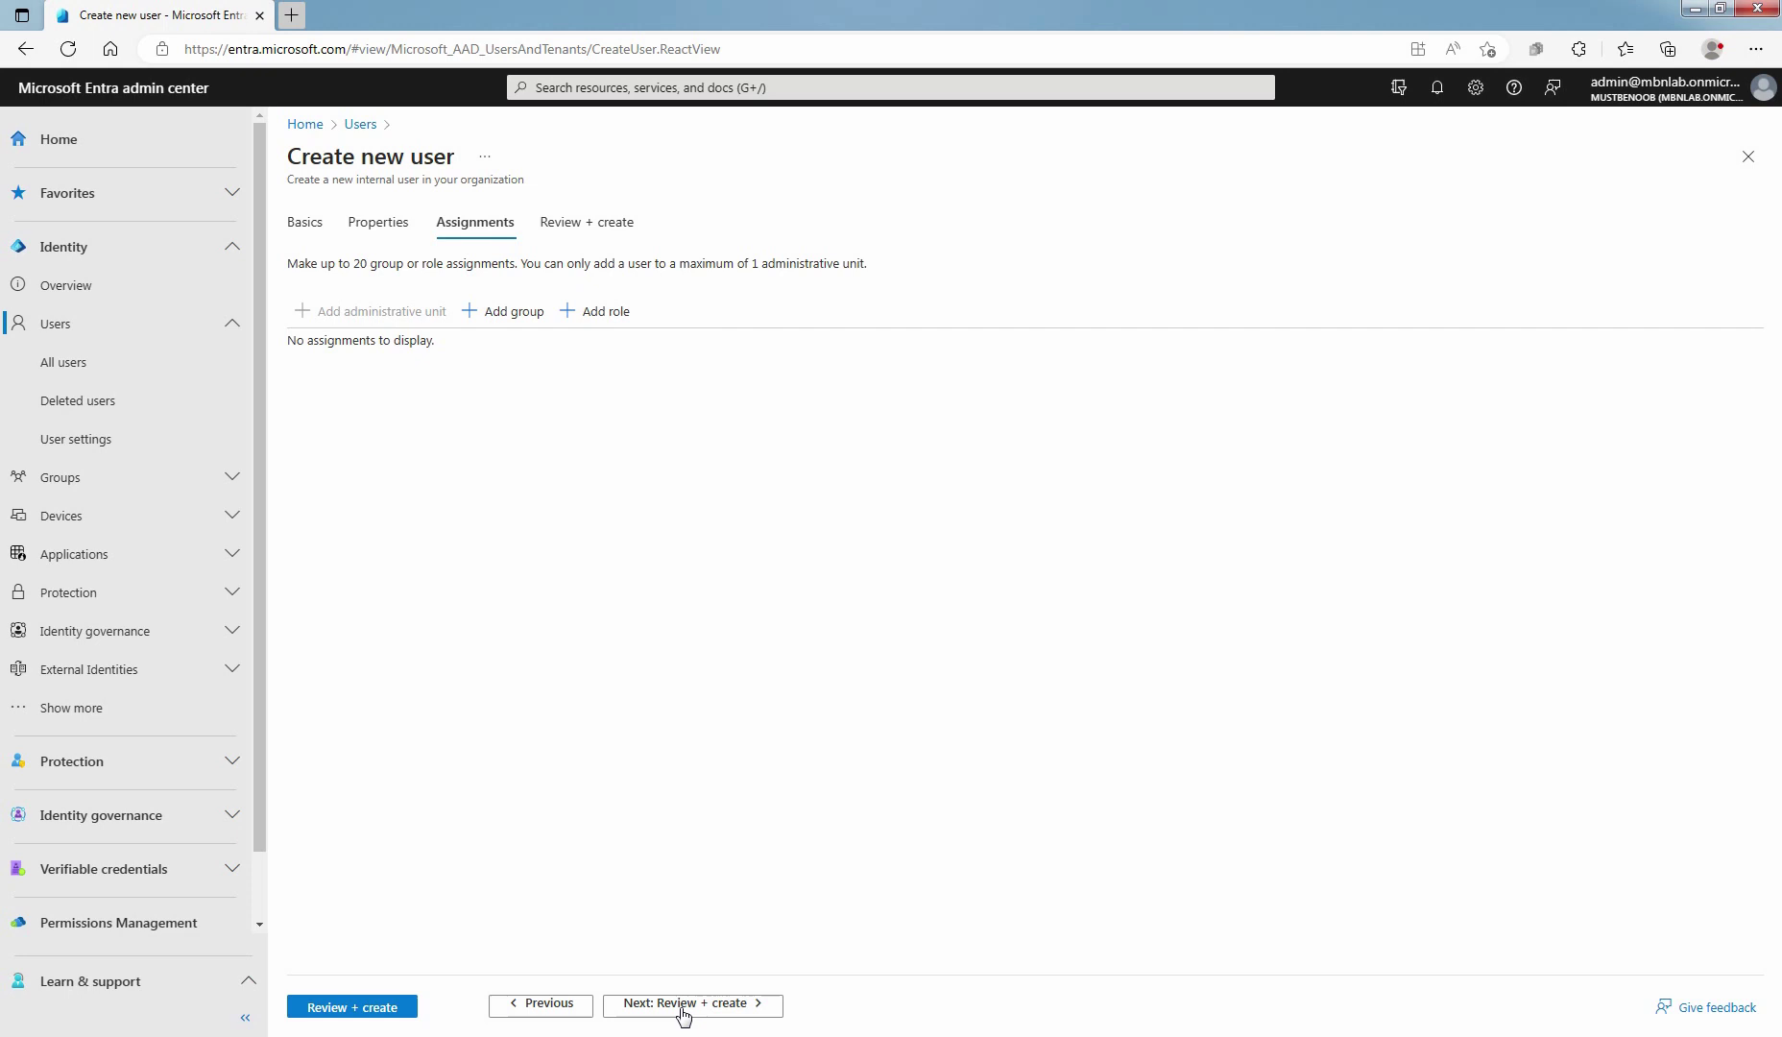
Review the new user's summary and create the account
click(683, 1005)
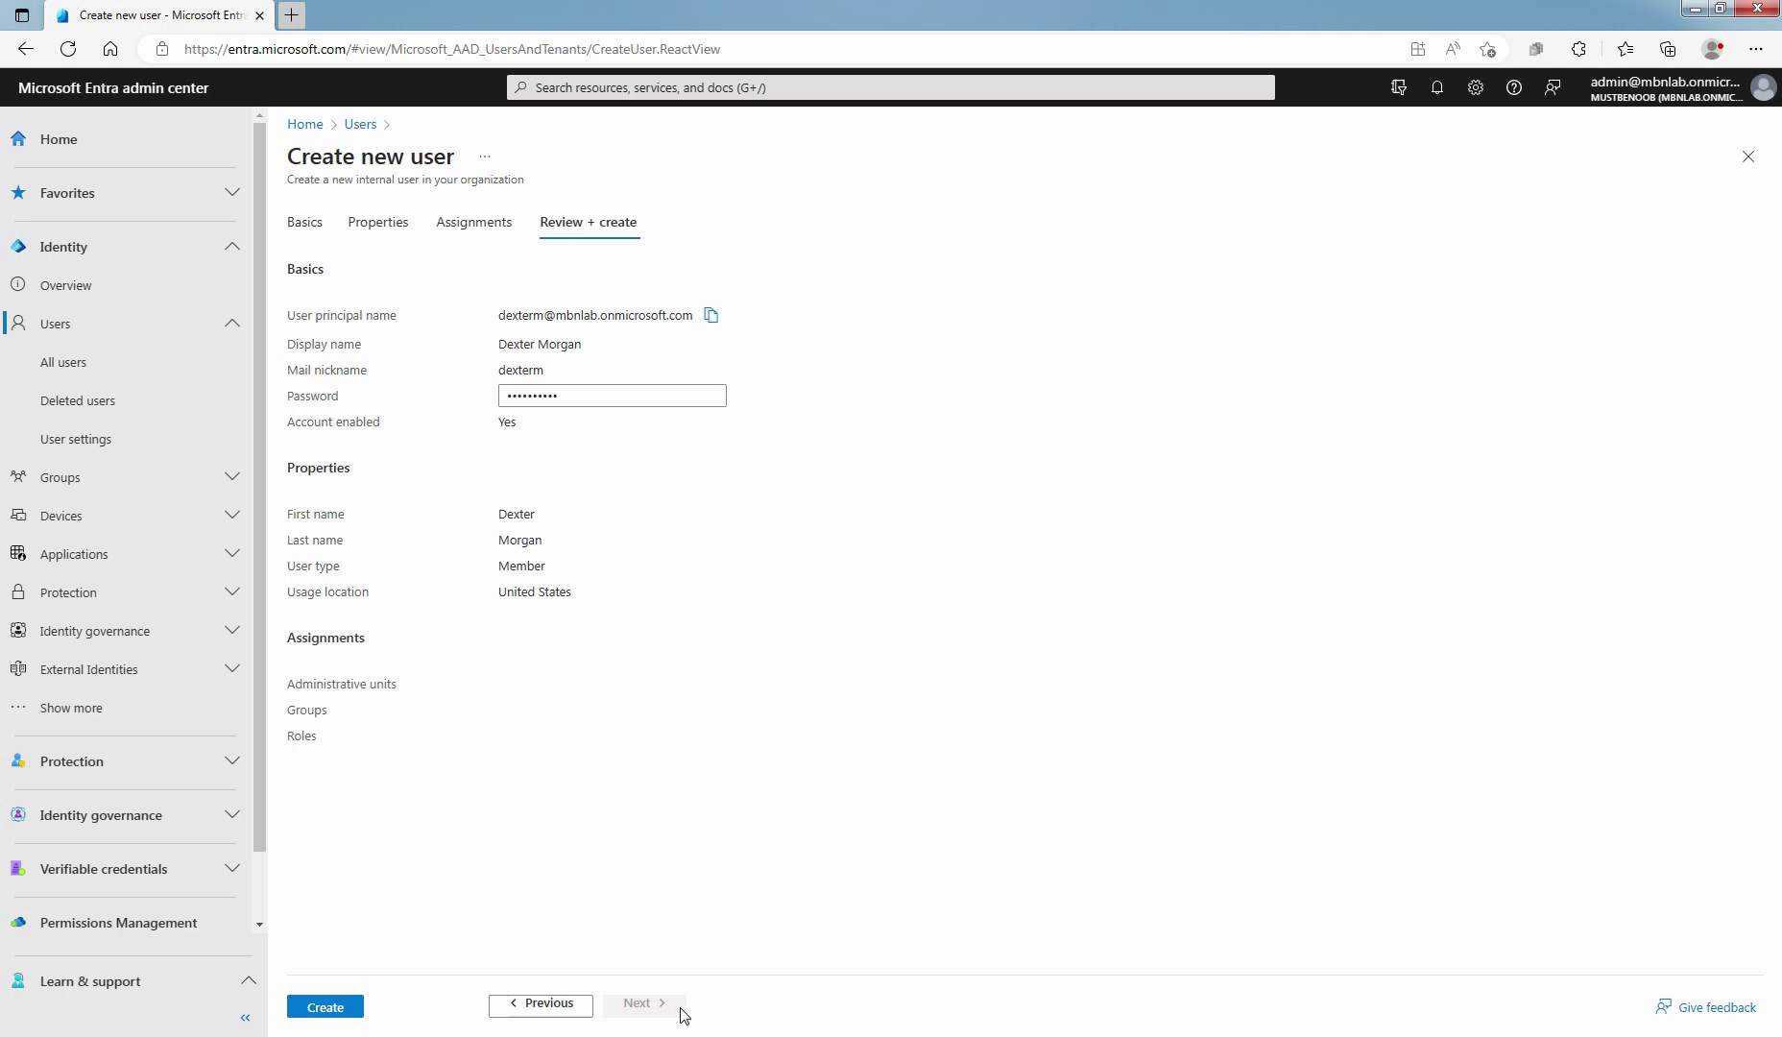
click(324, 1009)
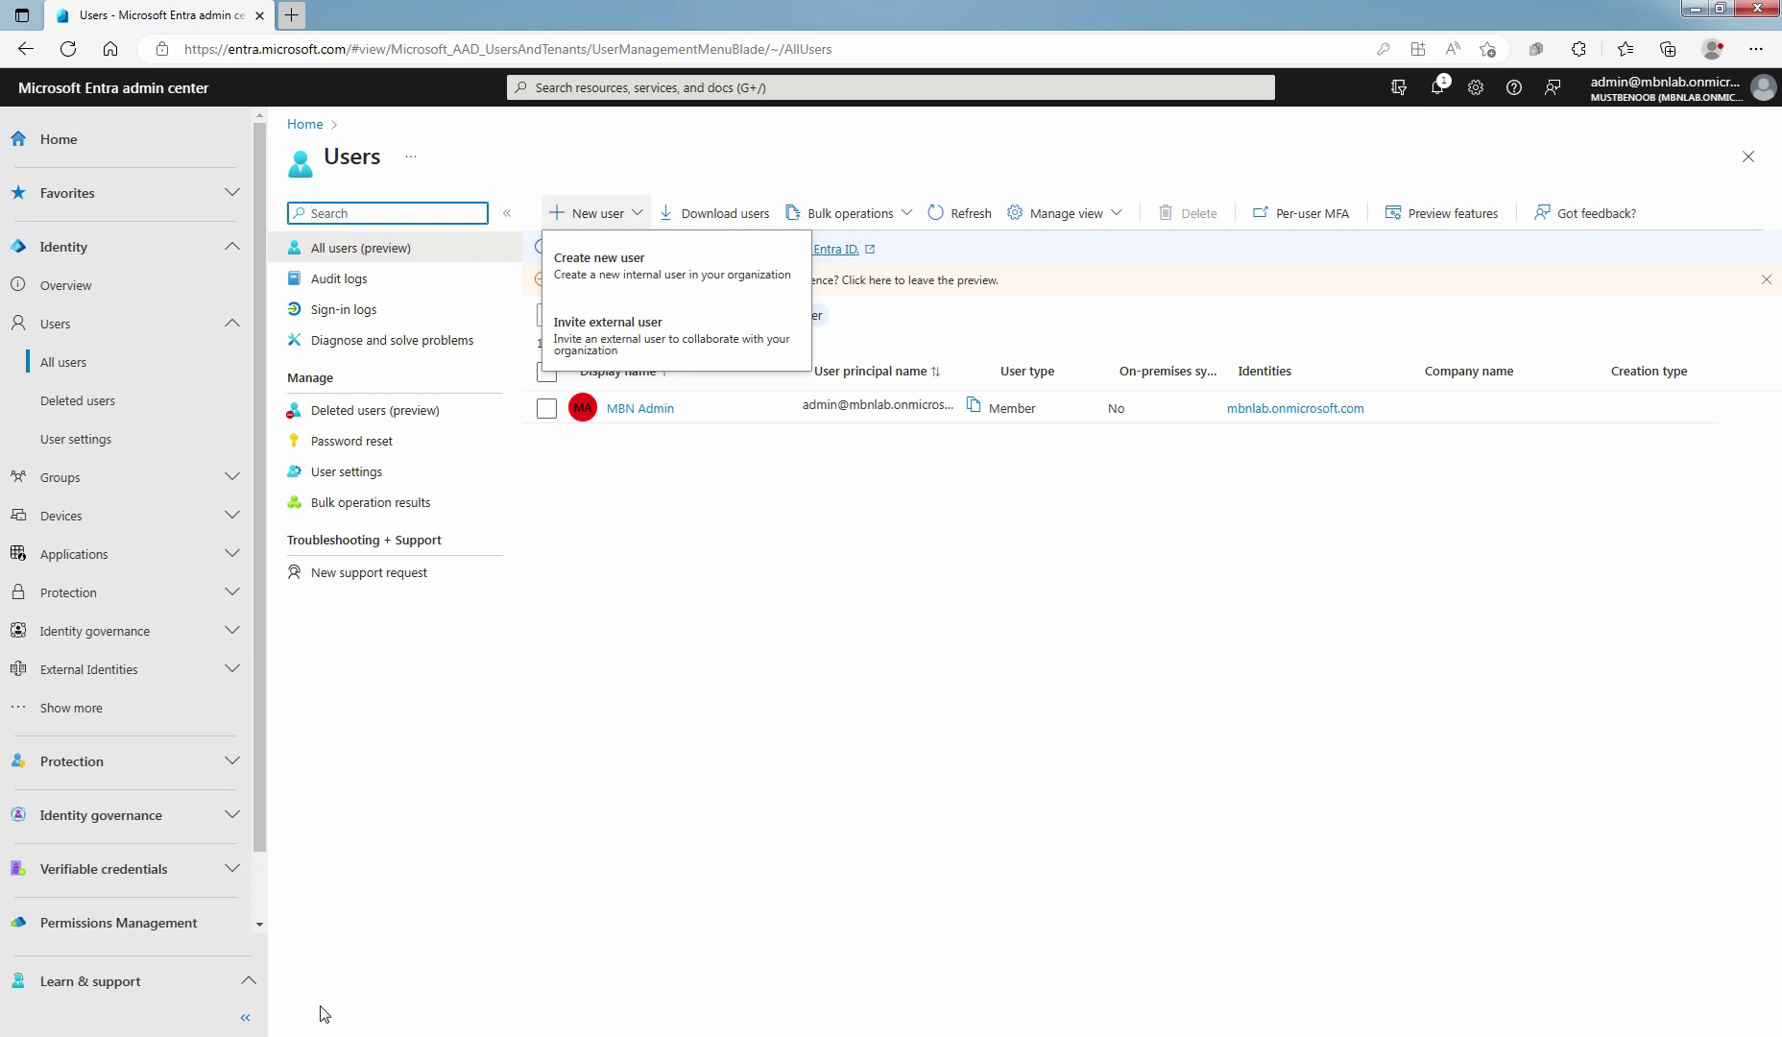
Refresh the All users list so the new user appears, and open their profile
click(890, 686)
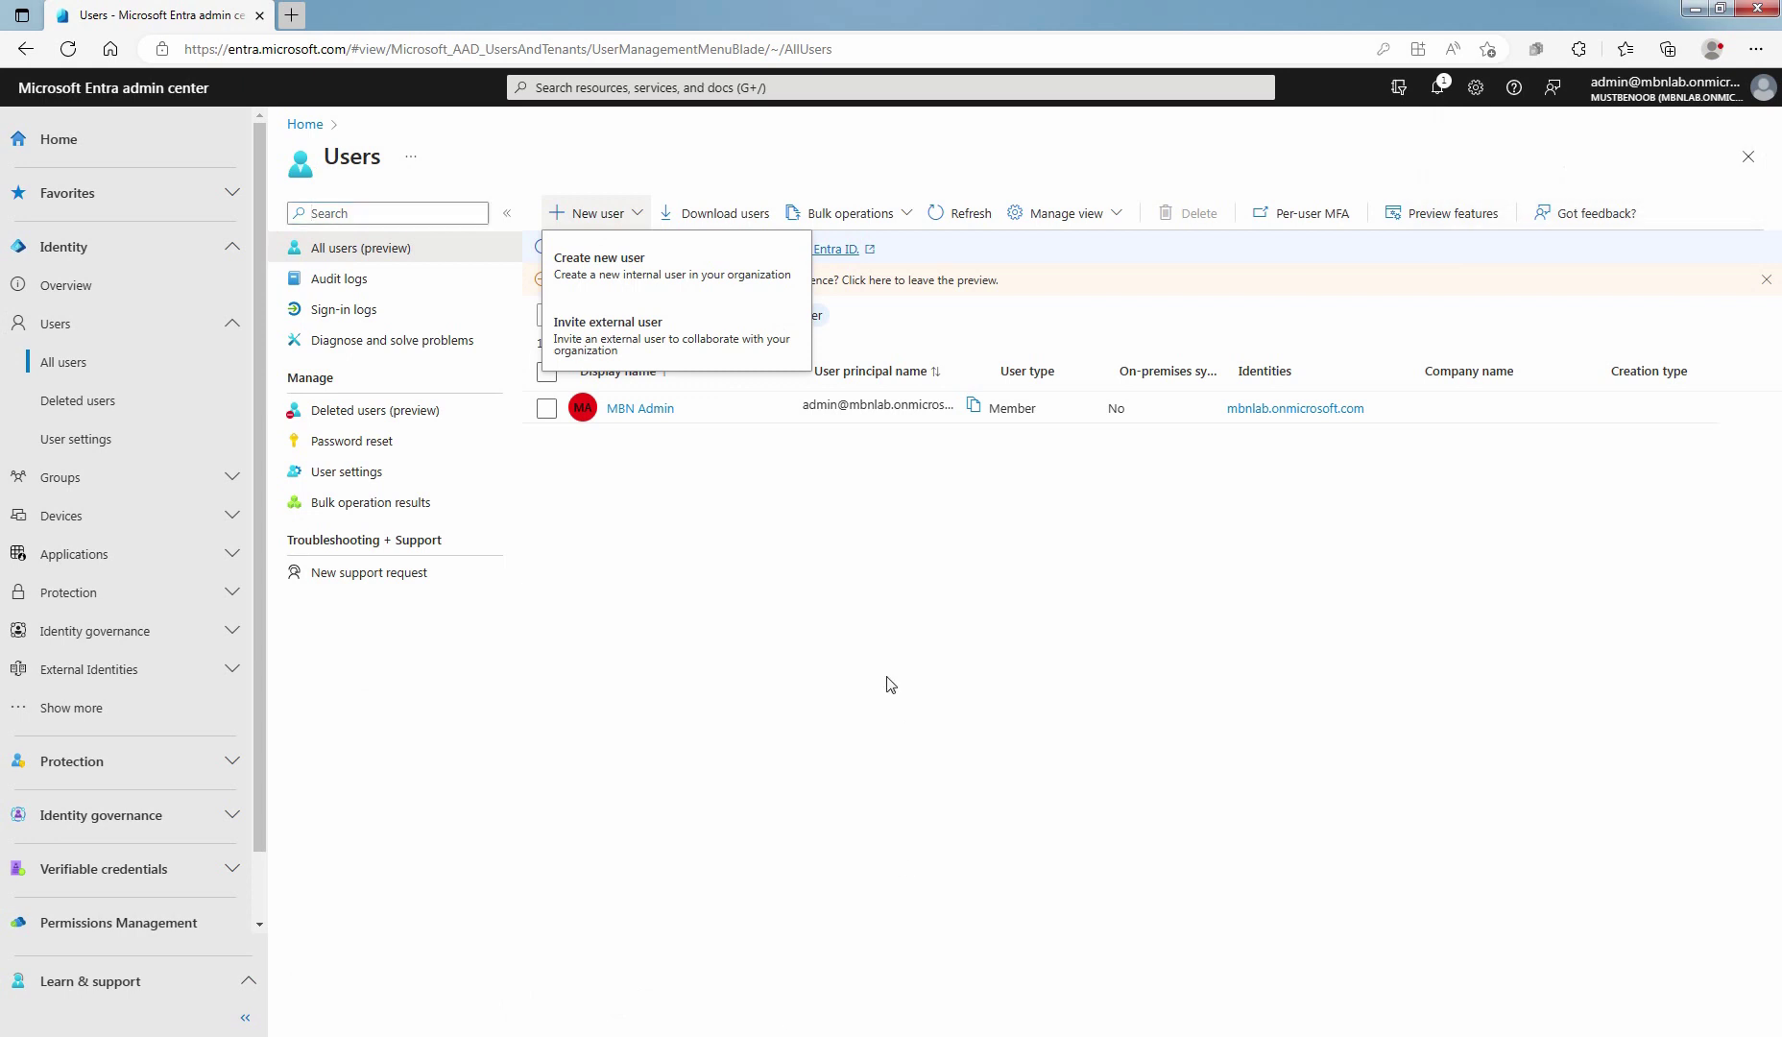
click(966, 215)
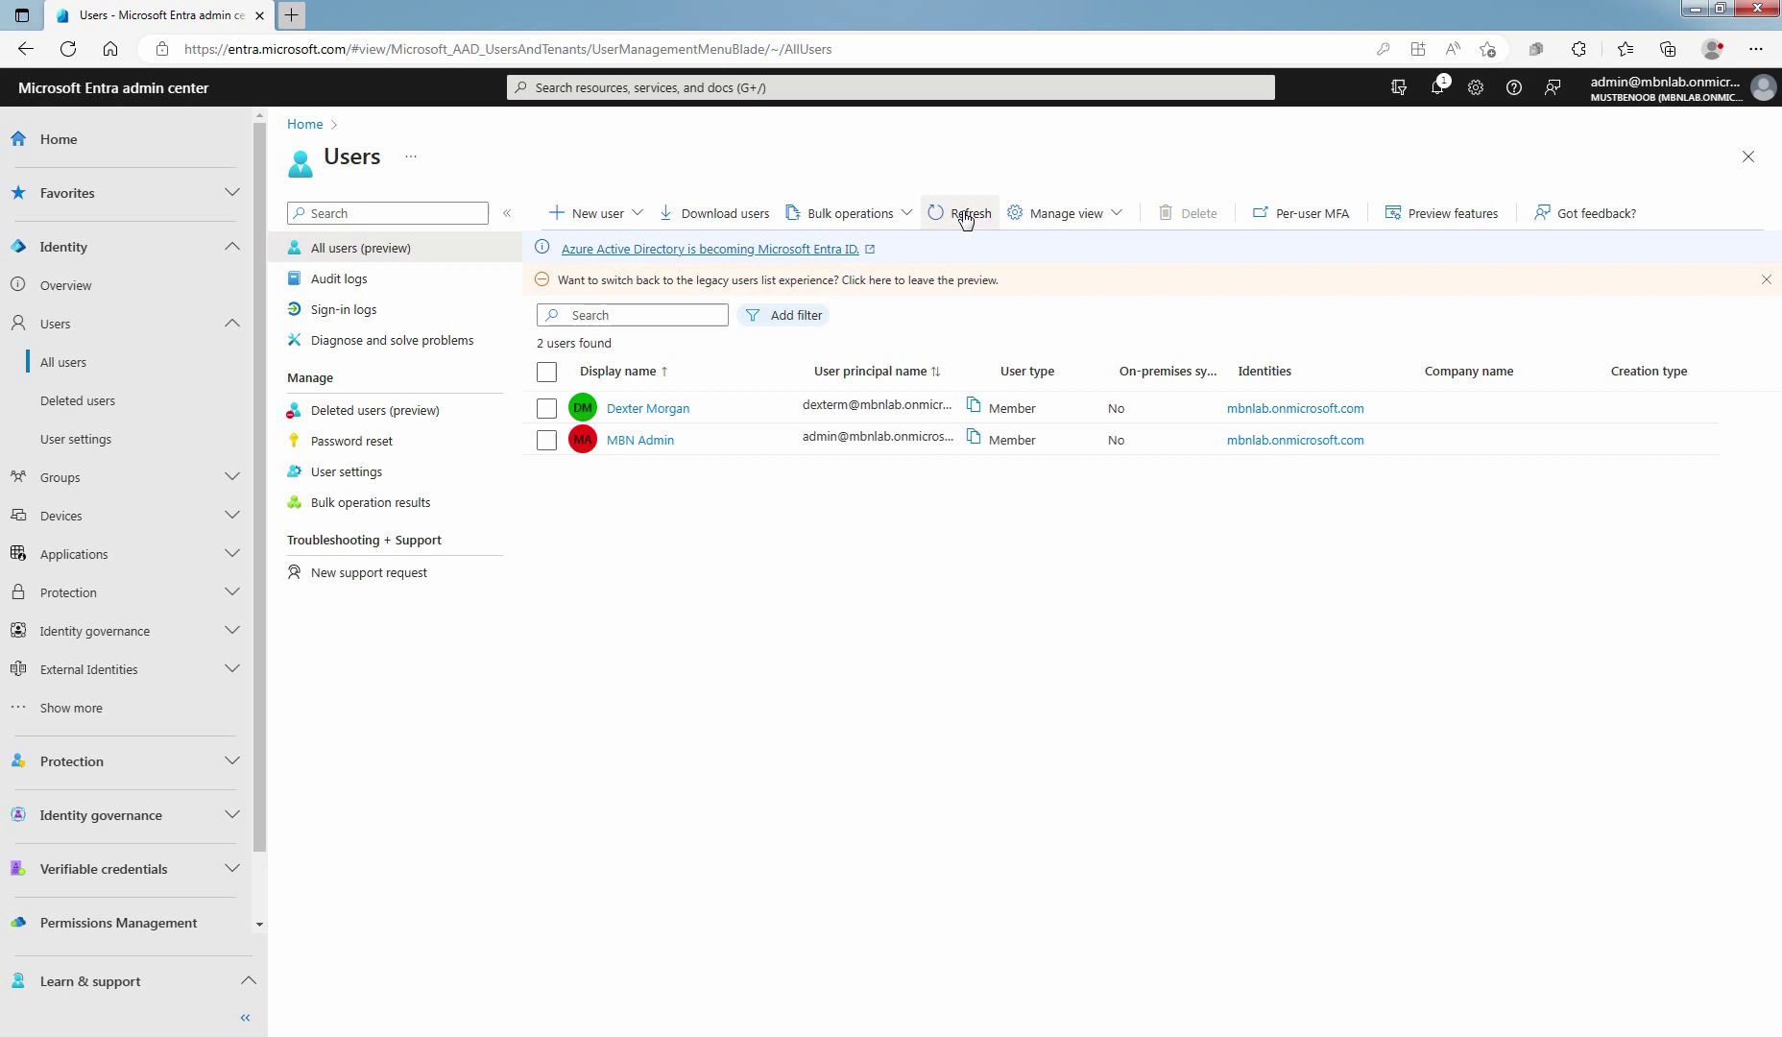
click(629, 410)
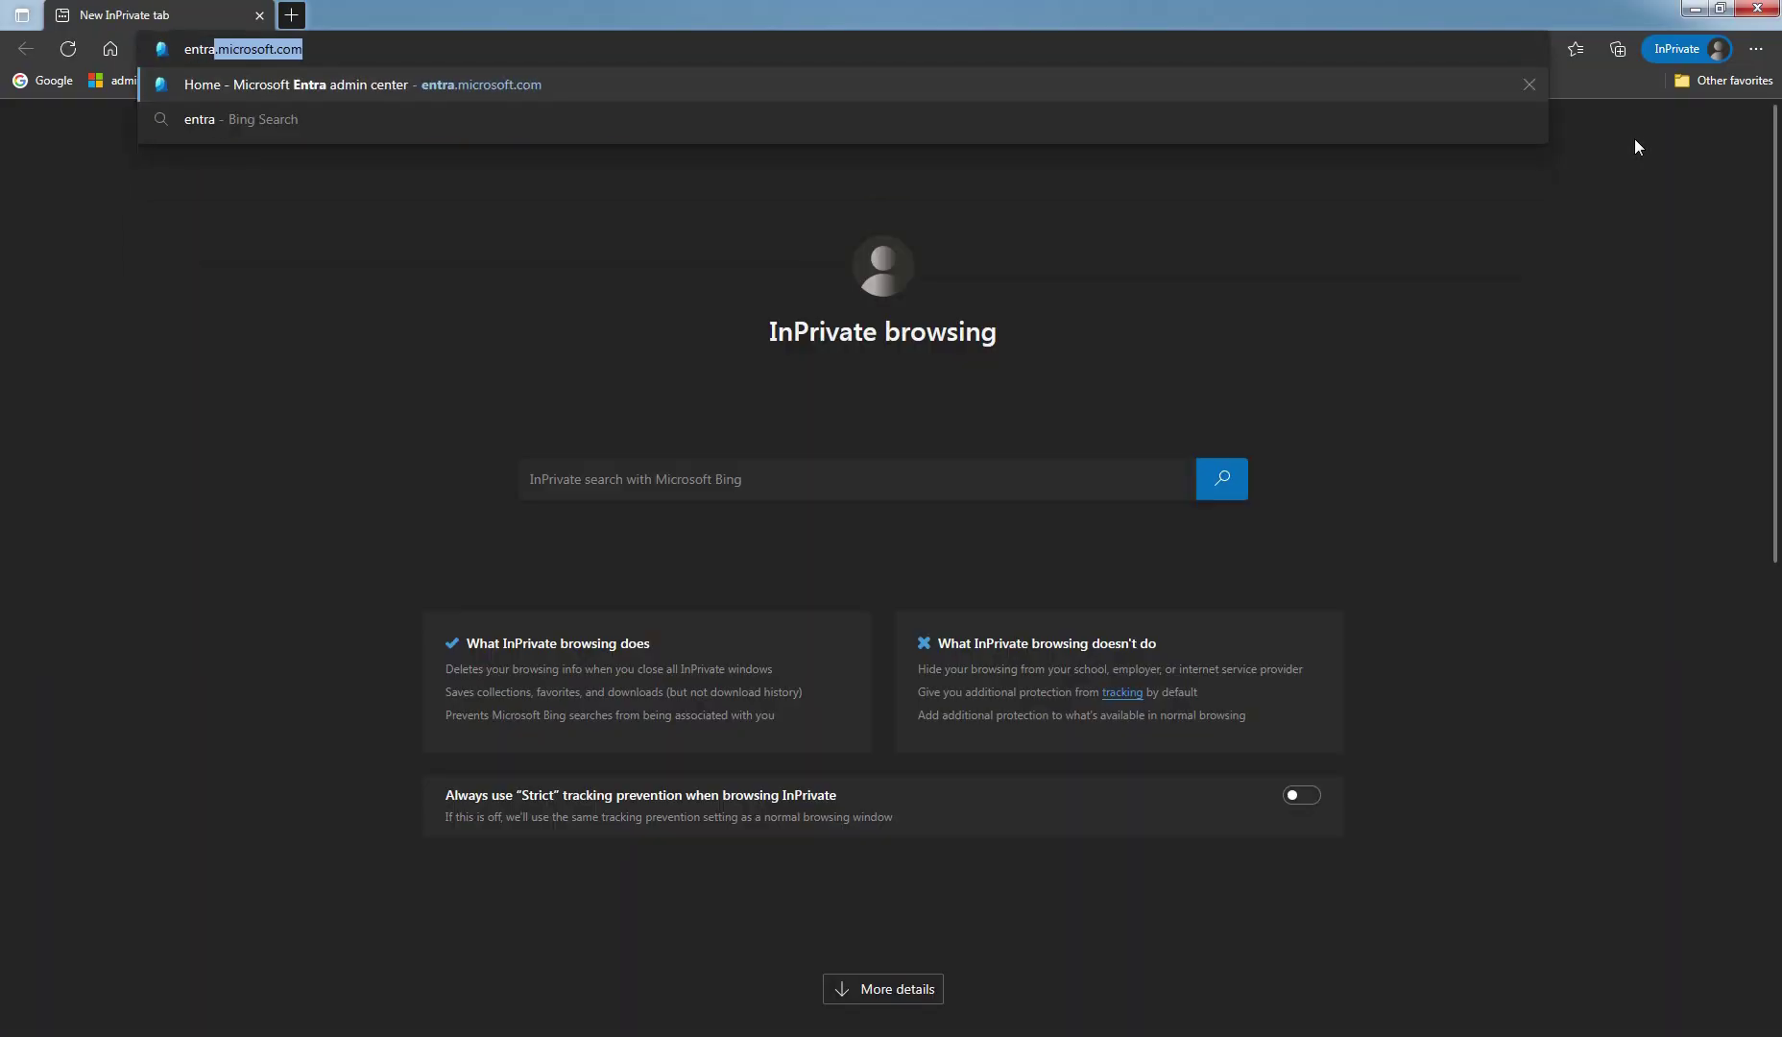
Load entra.microsoft.com and sign in with the new user's address and temporary password
key(Return)
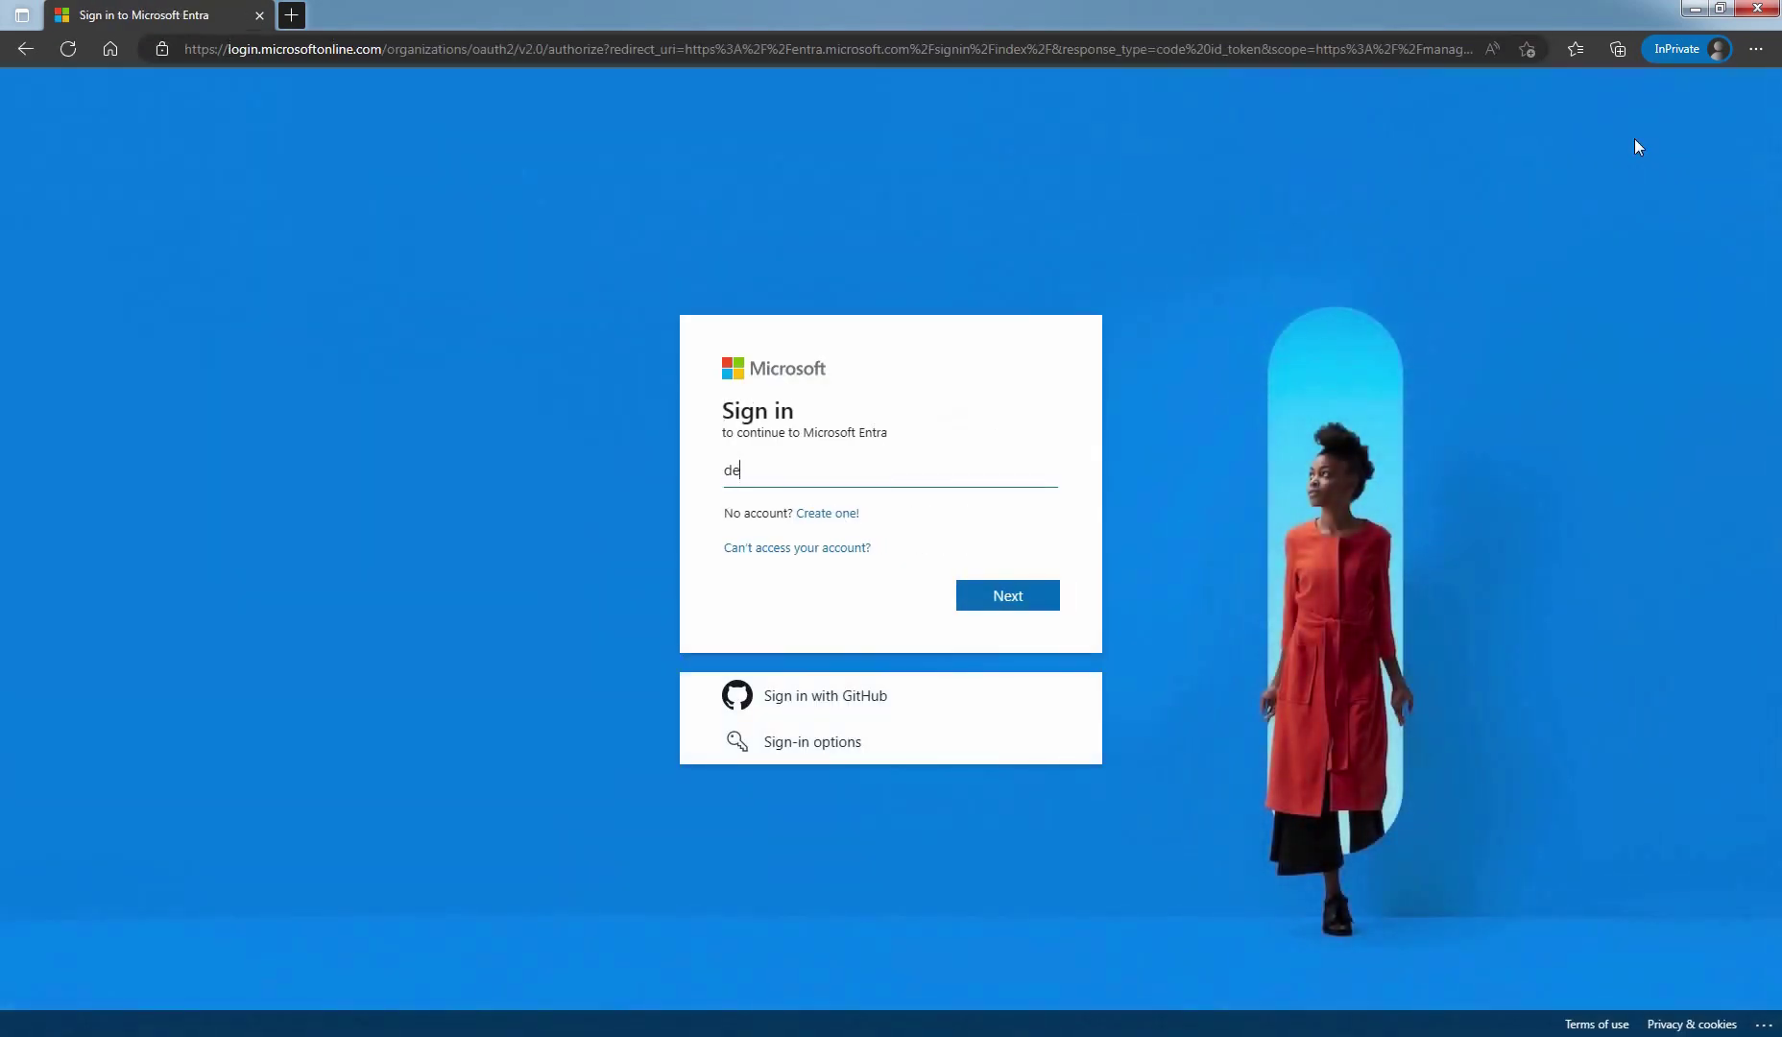
click(1007, 597)
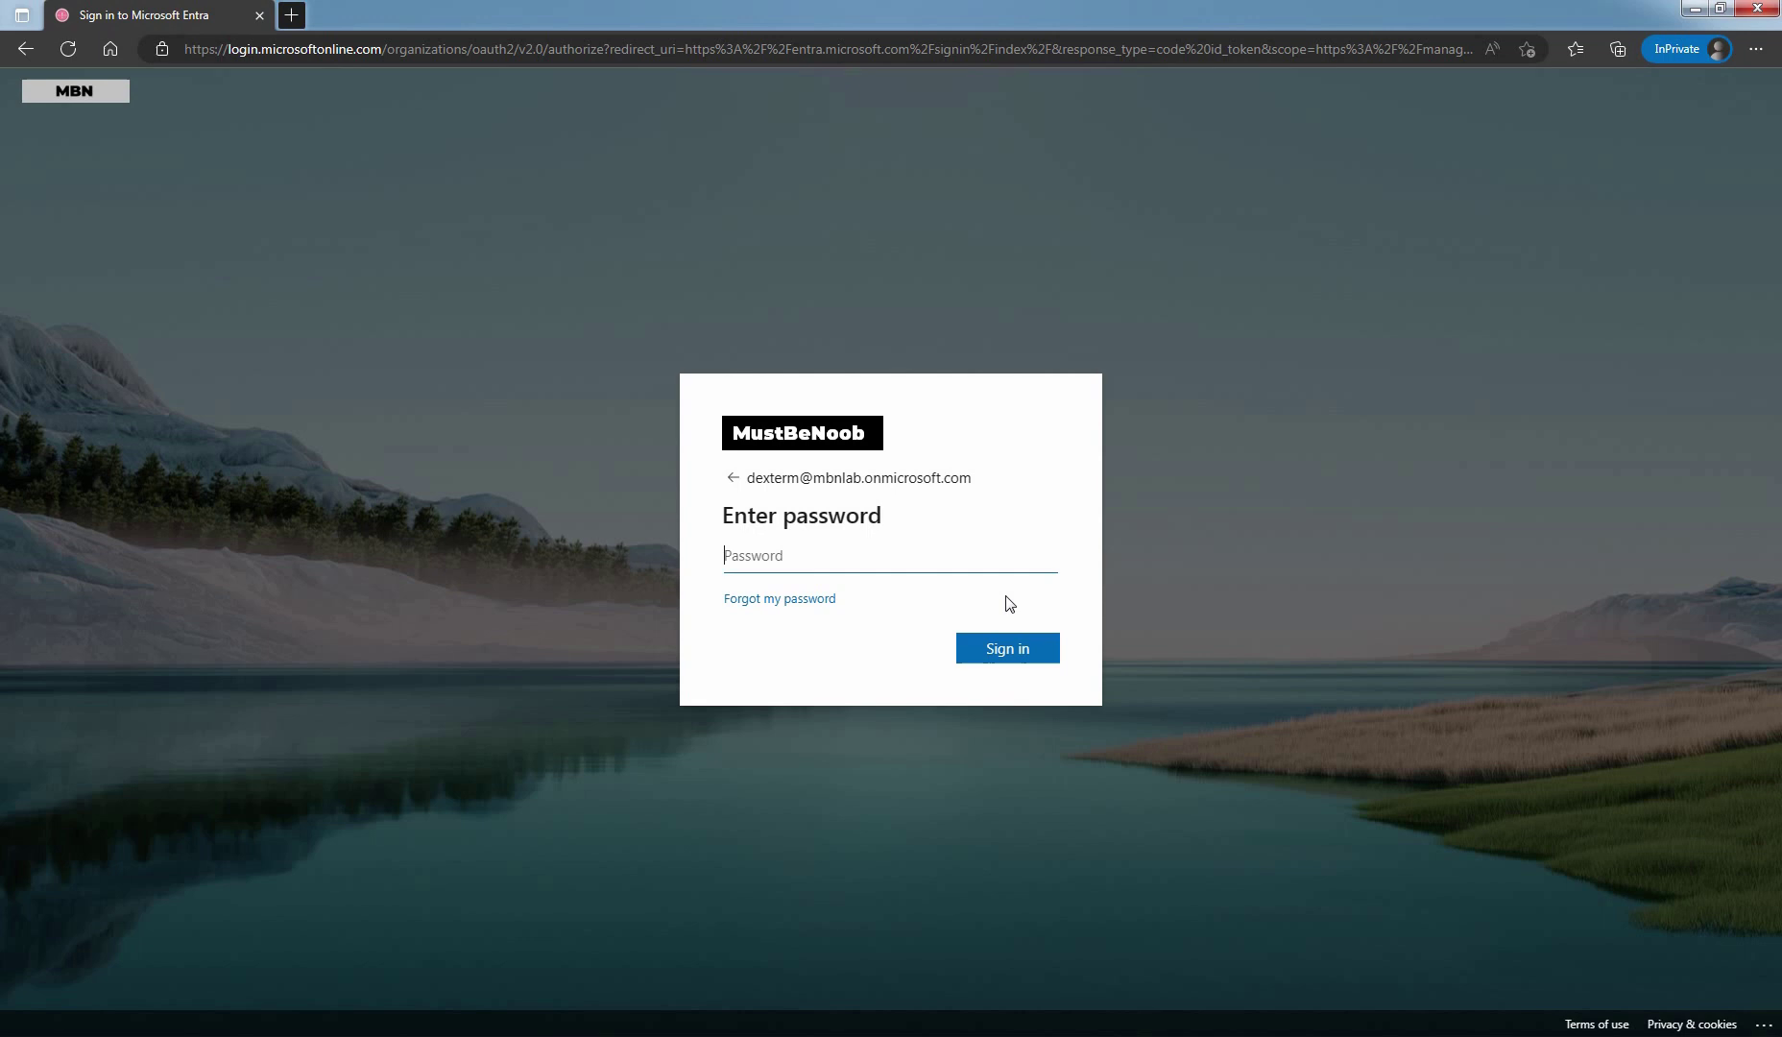
key(ctrl+v)
click(1008, 650)
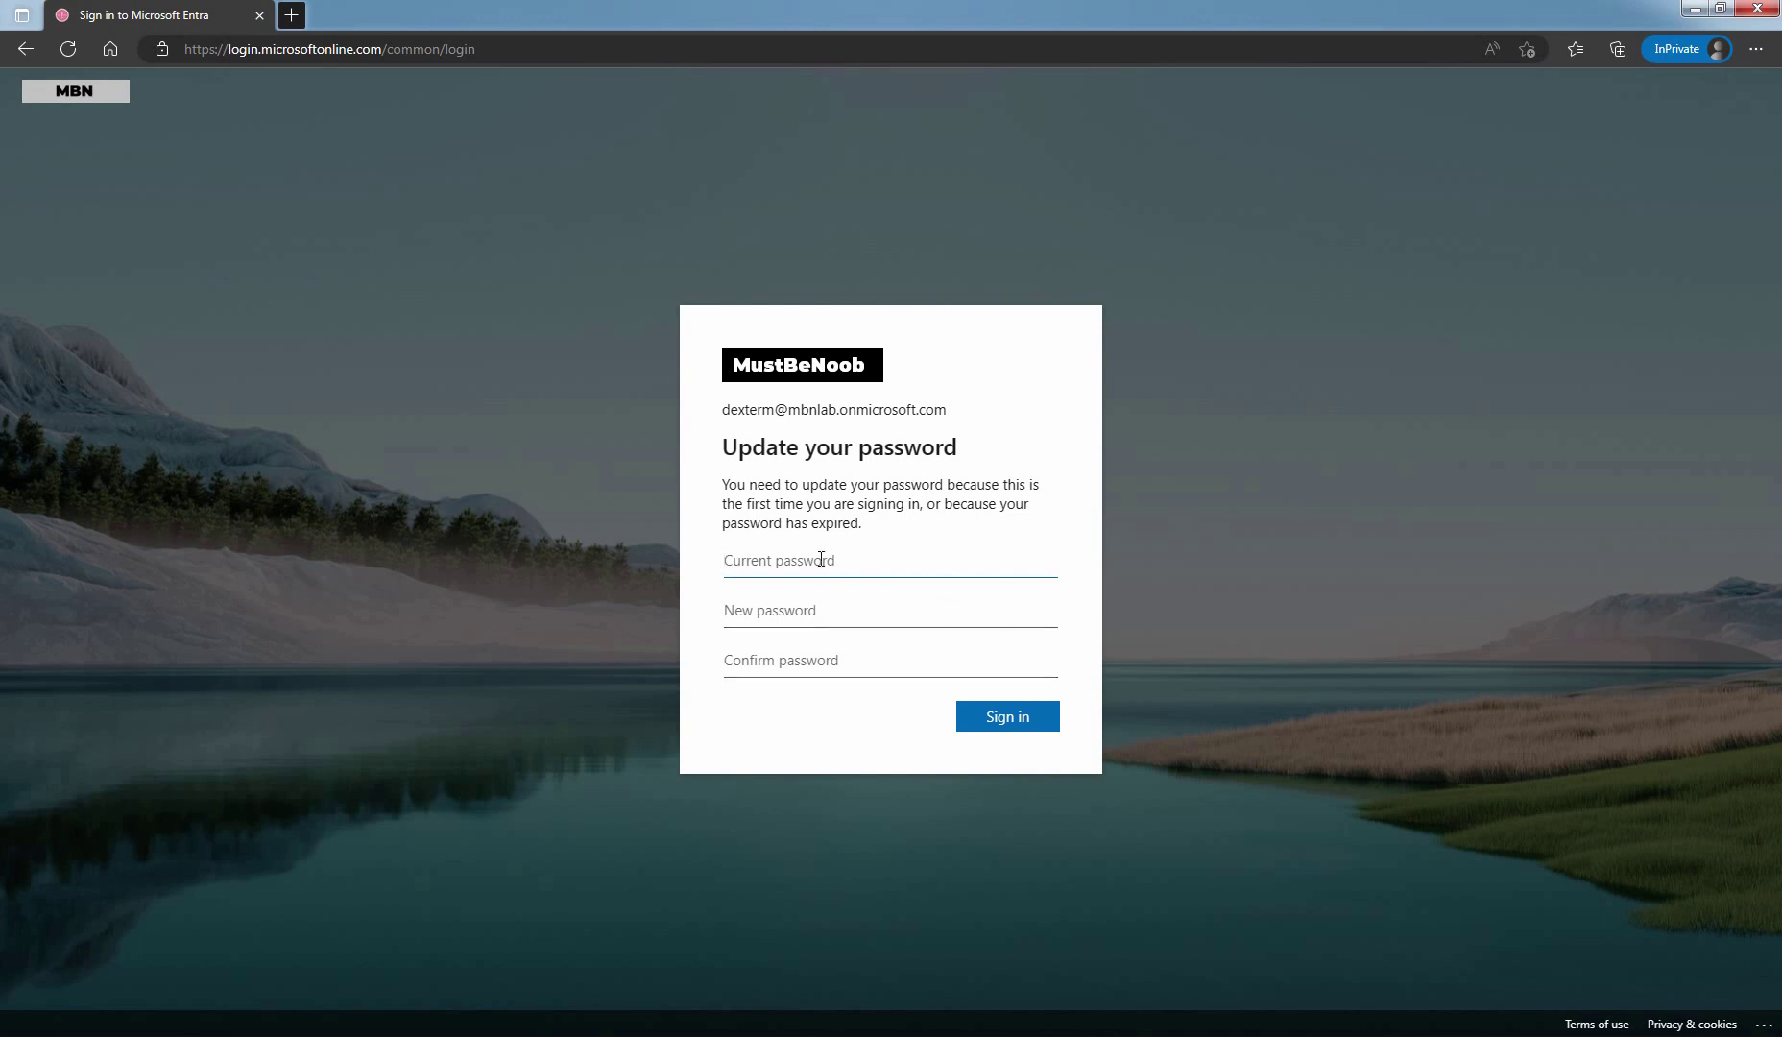
Replace the temporary password with a new one, postpone authenticator setup, and stay signed in
key(ctrl+v)
text(••••••••••••)
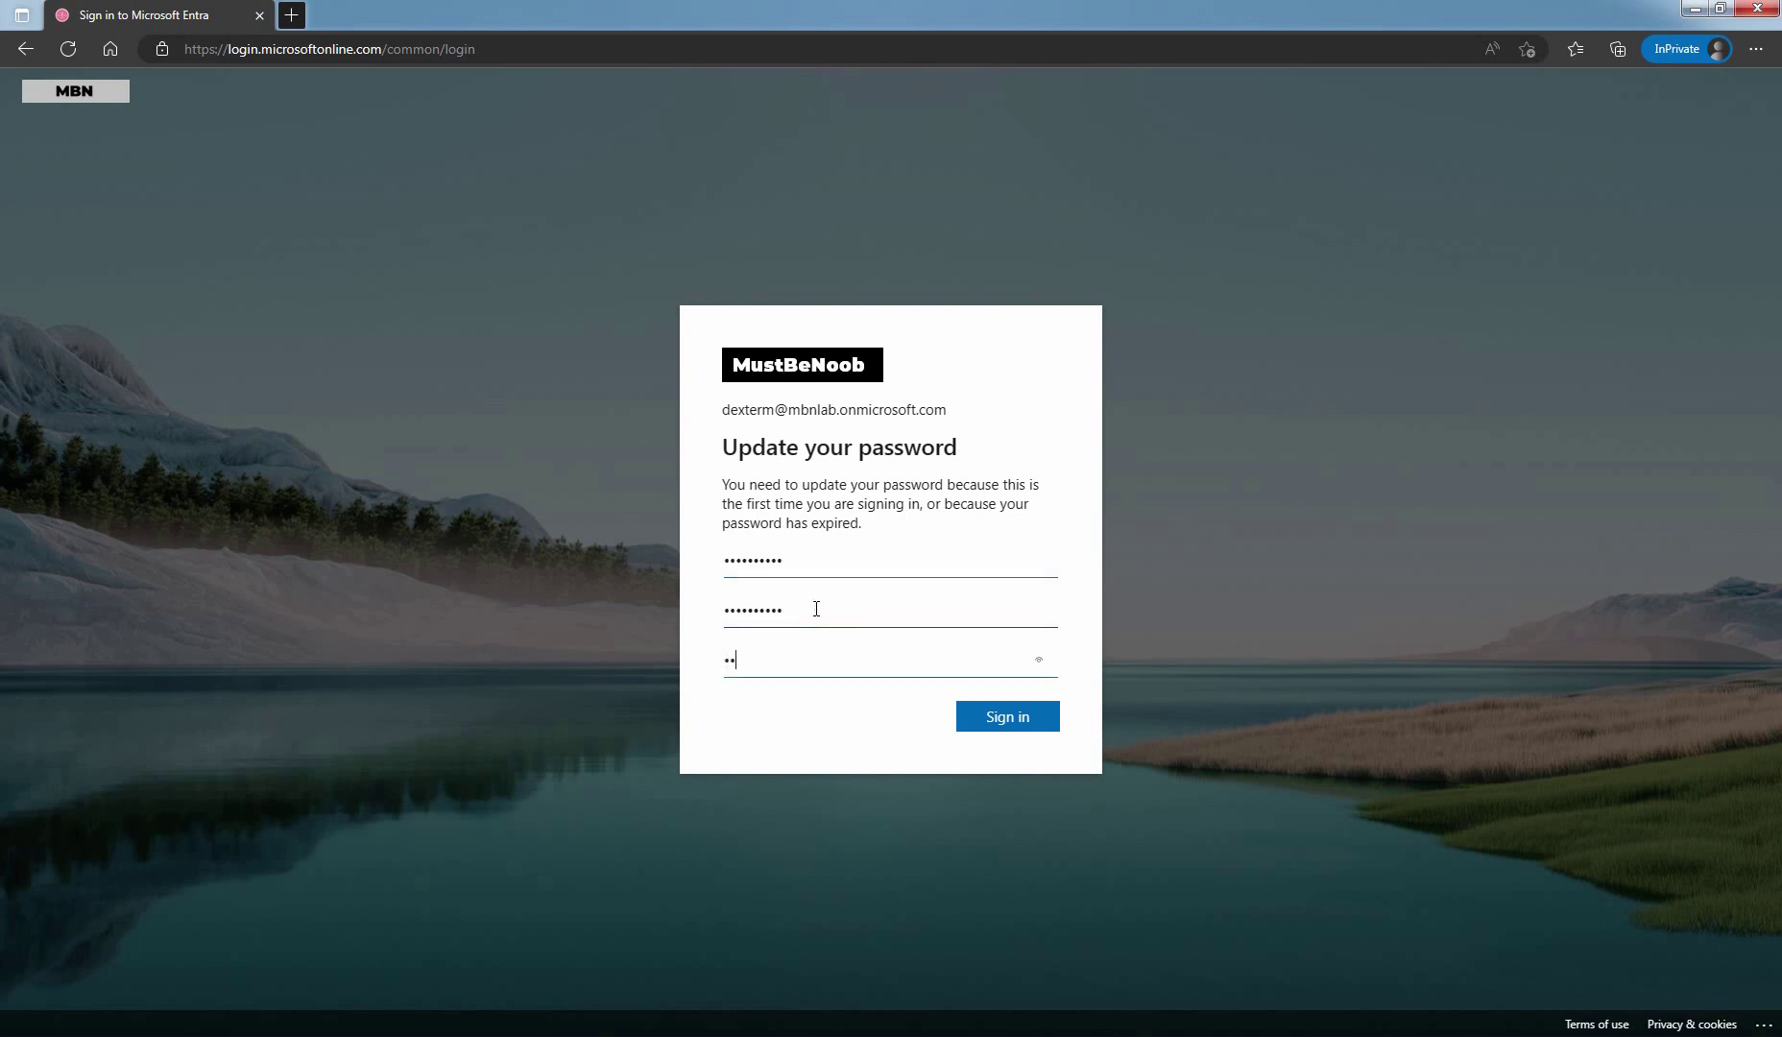
text(••••••••)
click(1003, 725)
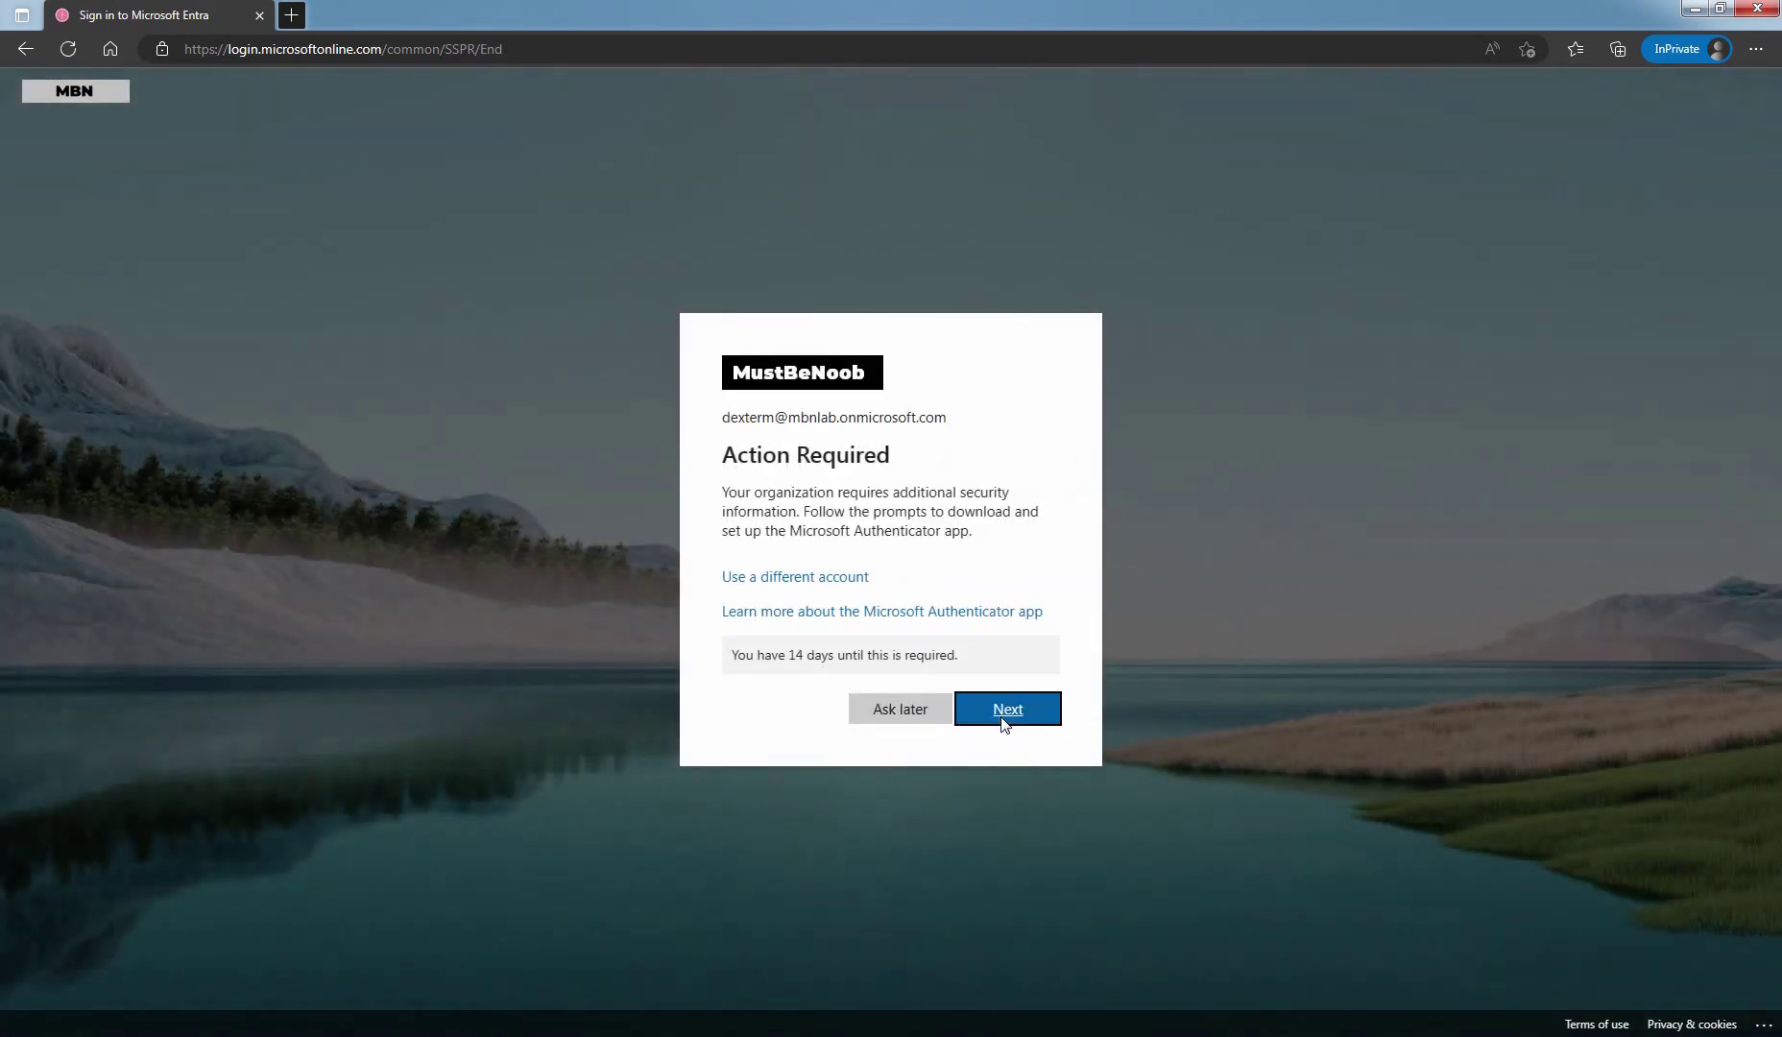
click(899, 712)
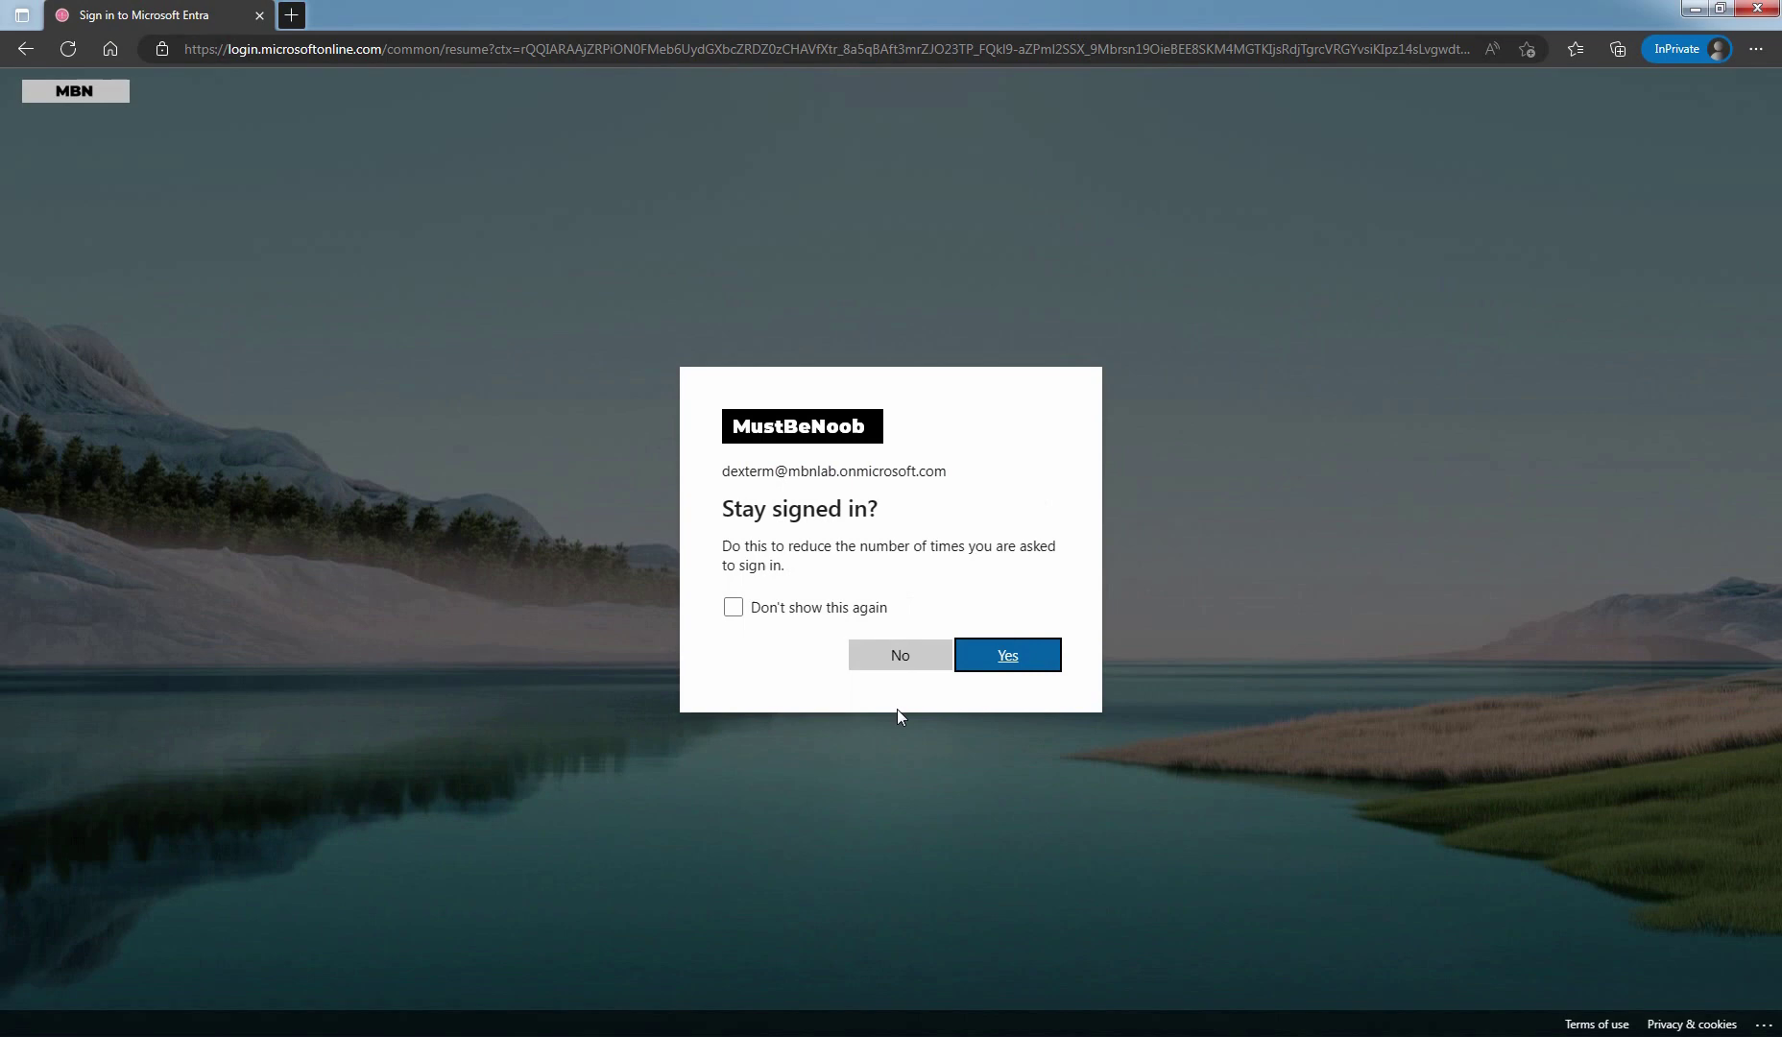
click(1010, 657)
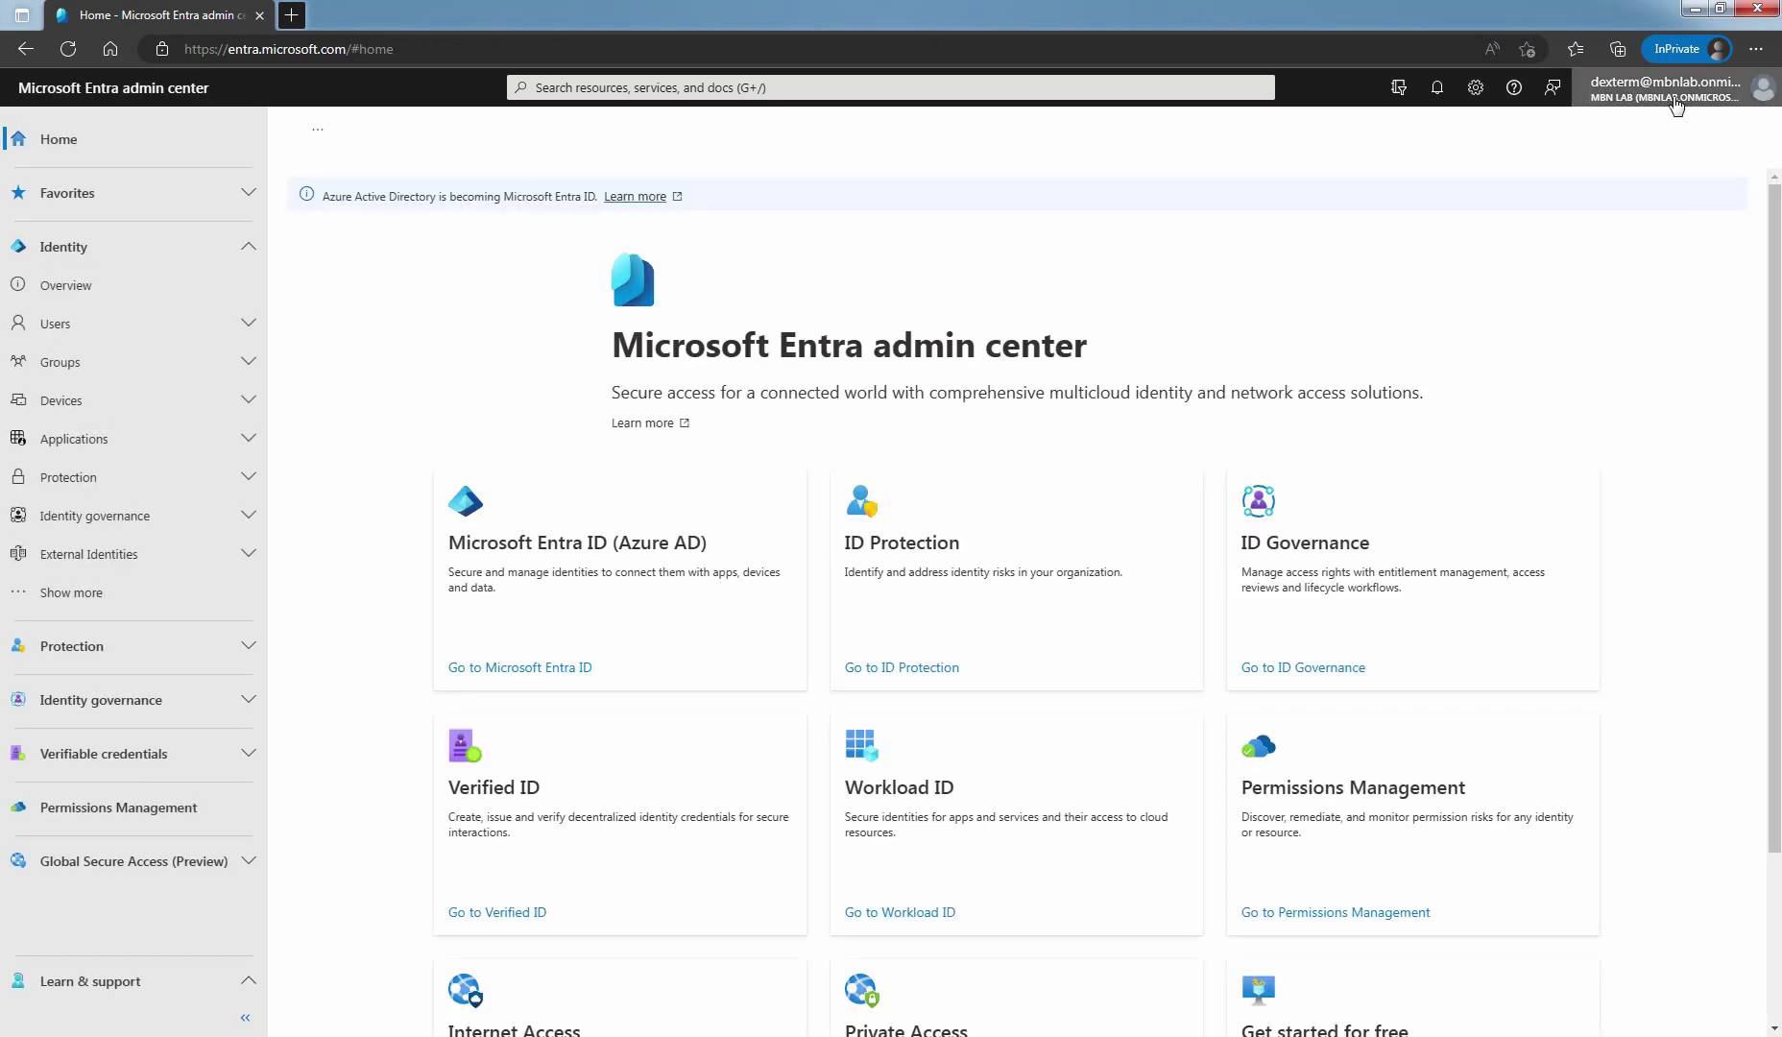
Open the account menu to confirm the new user is signed in to MBN Lab
click(1675, 105)
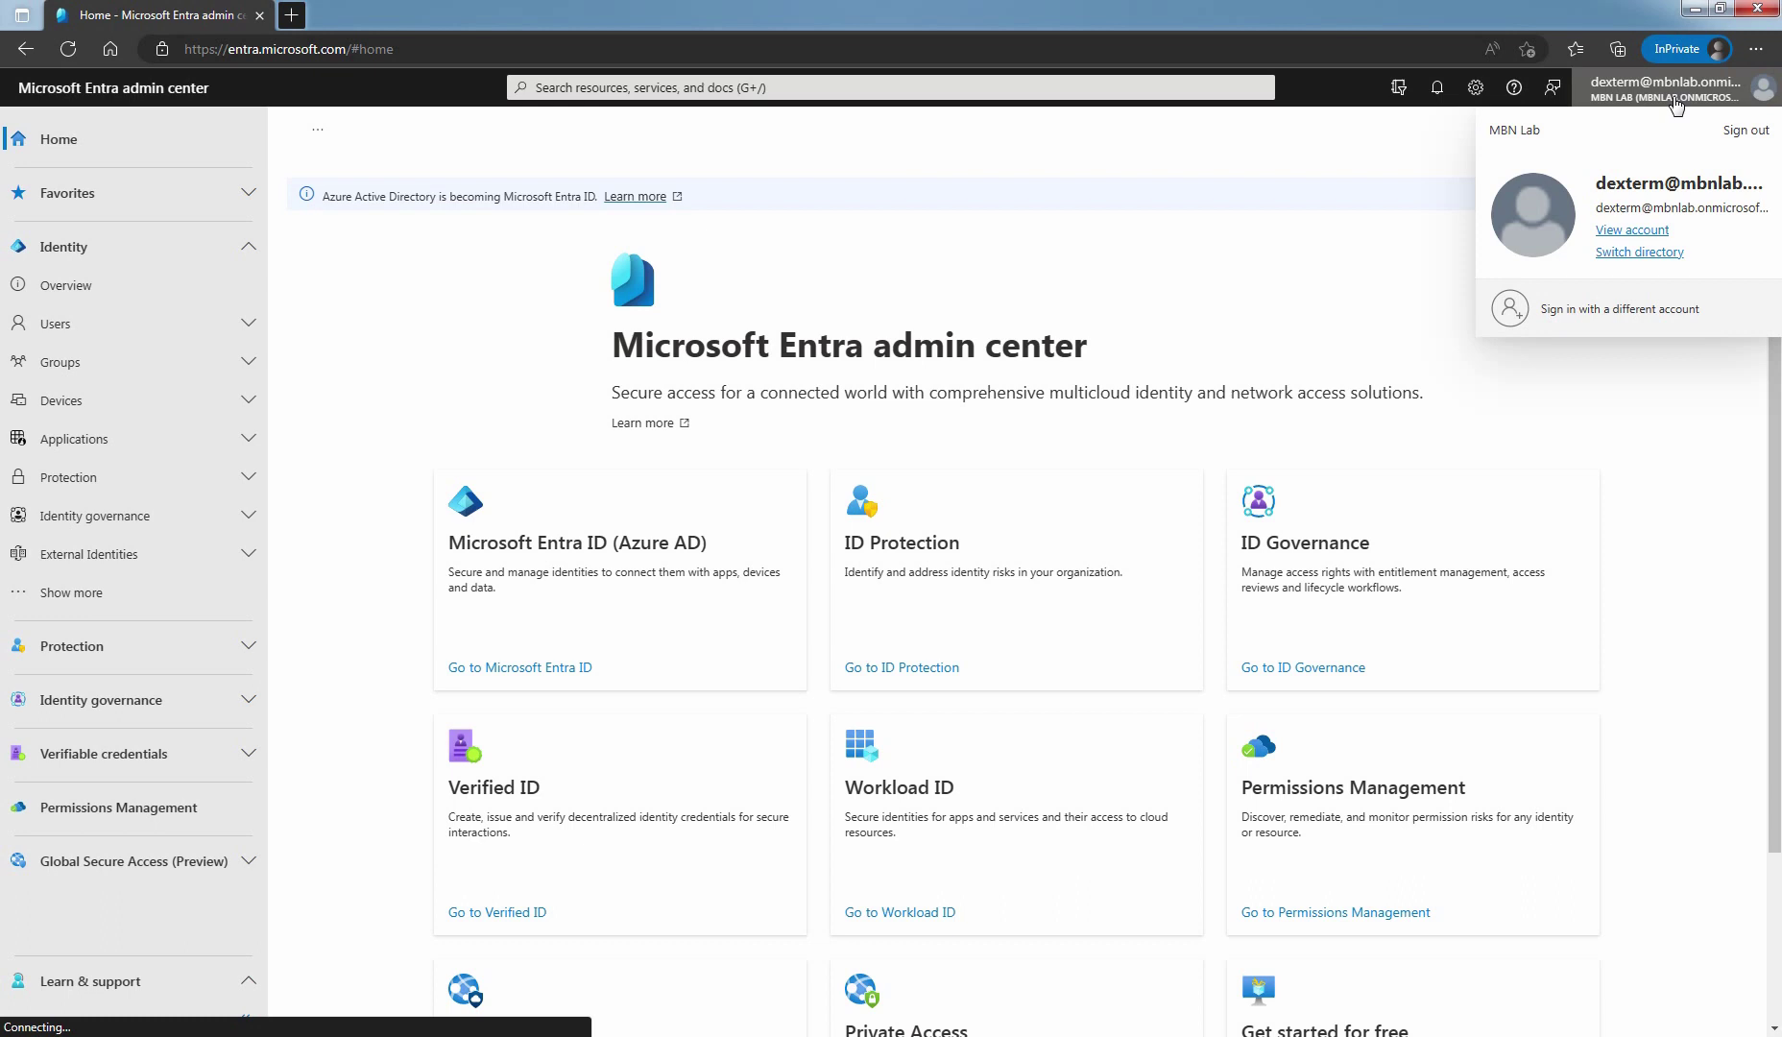